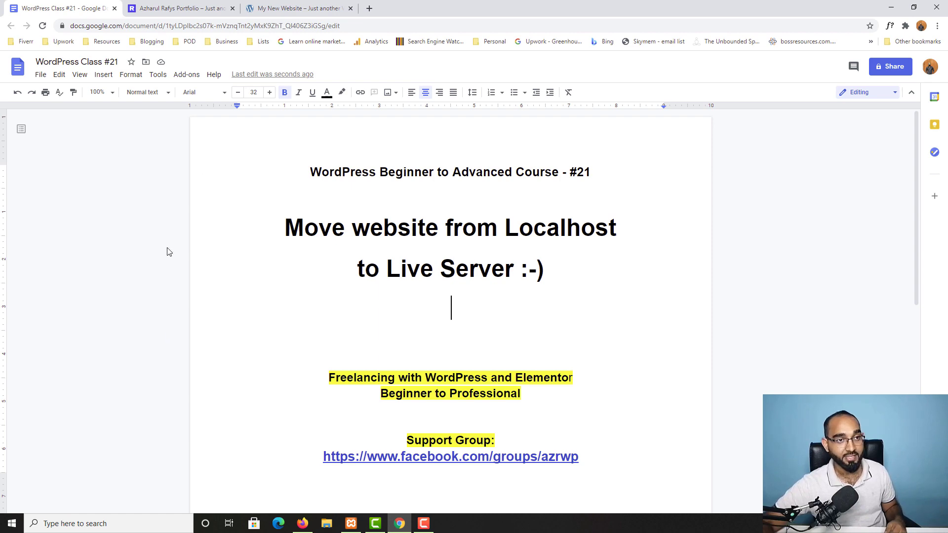
# - Examine the live site's home page at rafy1.unaux.com and return to the class document
pyautogui.click(298, 8)
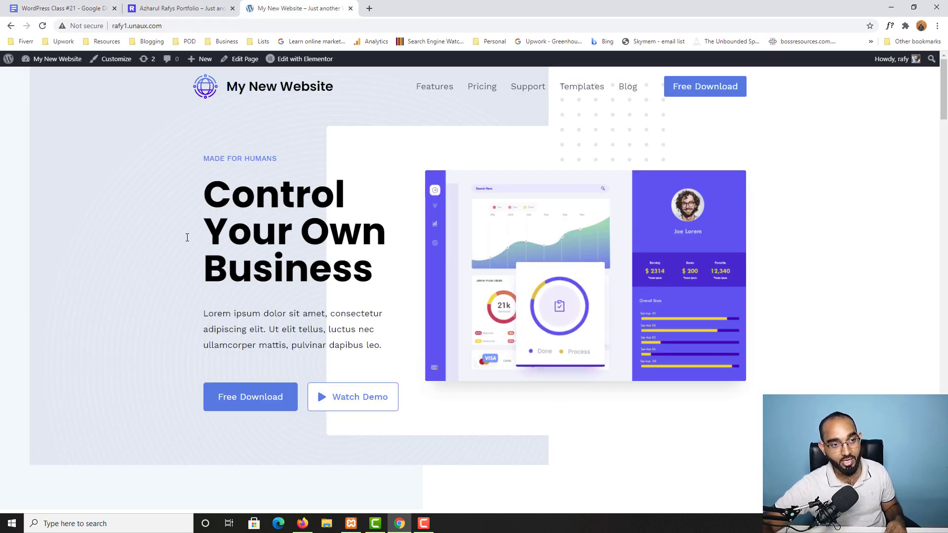
pyautogui.scroll(-5, 344, 273)
pyautogui.moveTo(162, 26); pyautogui.dragTo(91, 38)
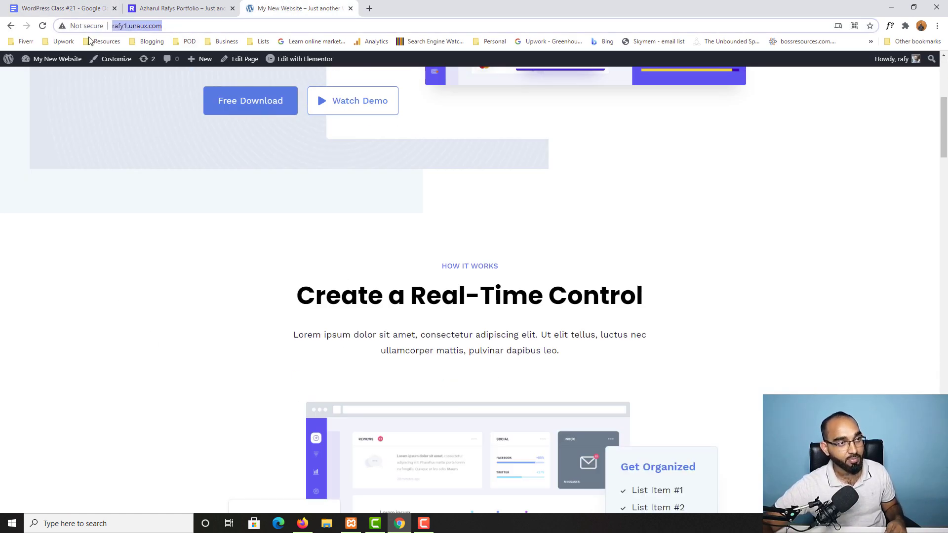
pyautogui.scroll(-10, 80, 242)
pyautogui.scroll(-15, 125, 338)
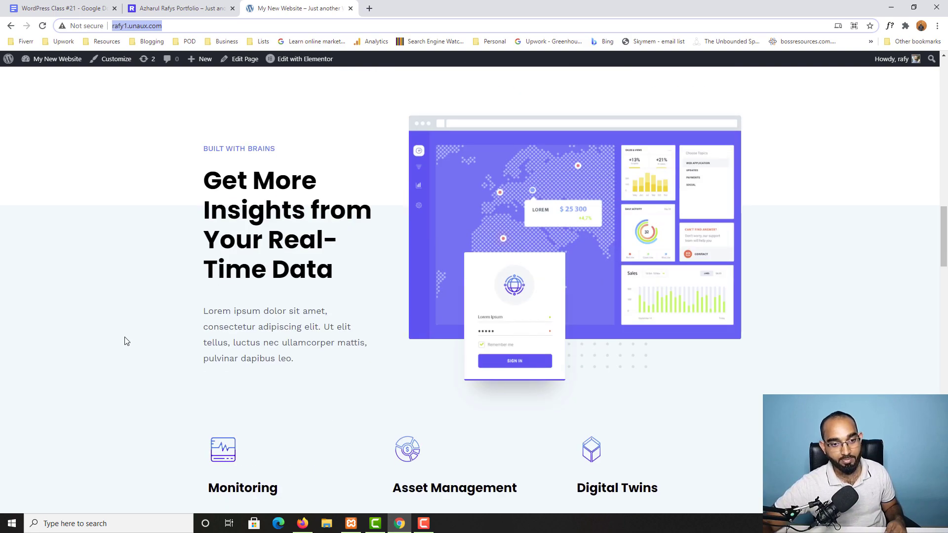
pyautogui.scroll(8, 148, 339)
pyautogui.scroll(15, 146, 332)
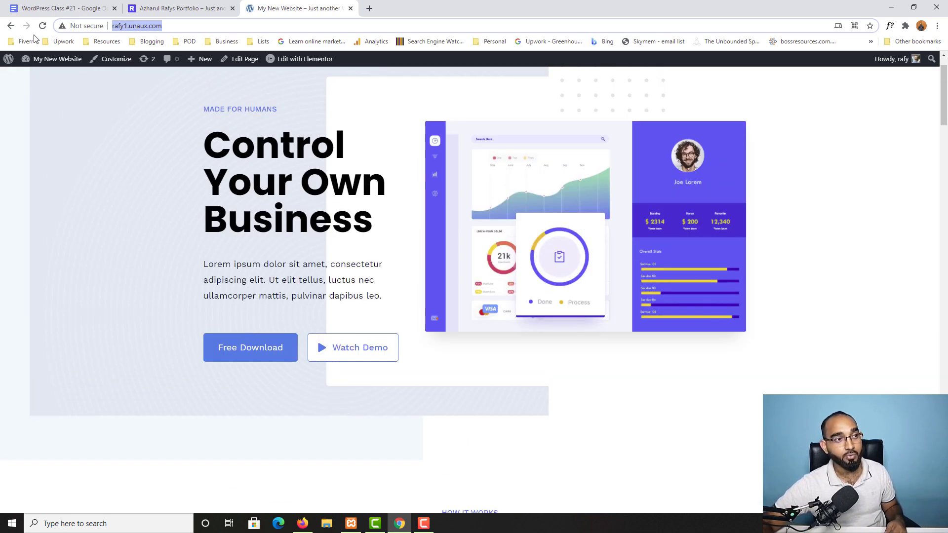
pyautogui.click(53, 6)
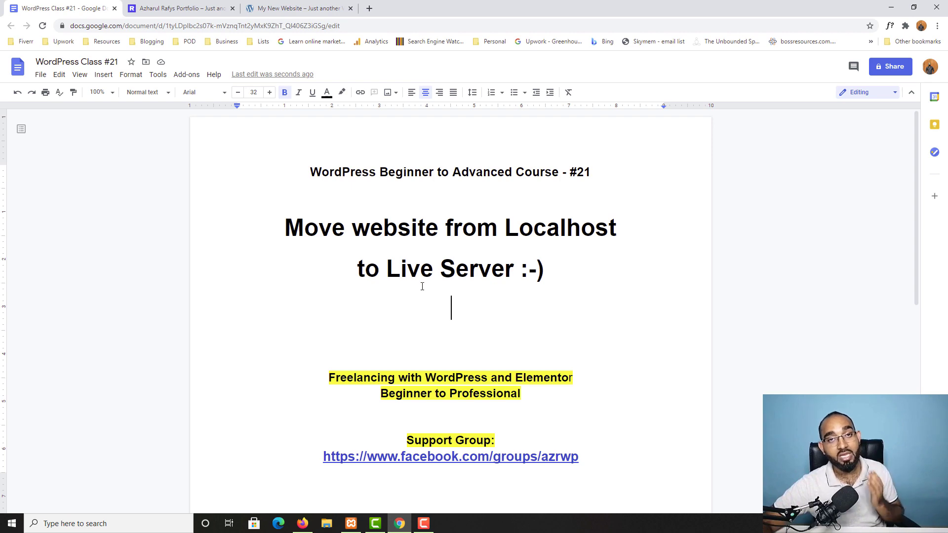
# - Examine the local WordPress site's home page sections and its localhost/newsite address
pyautogui.click(170, 8)
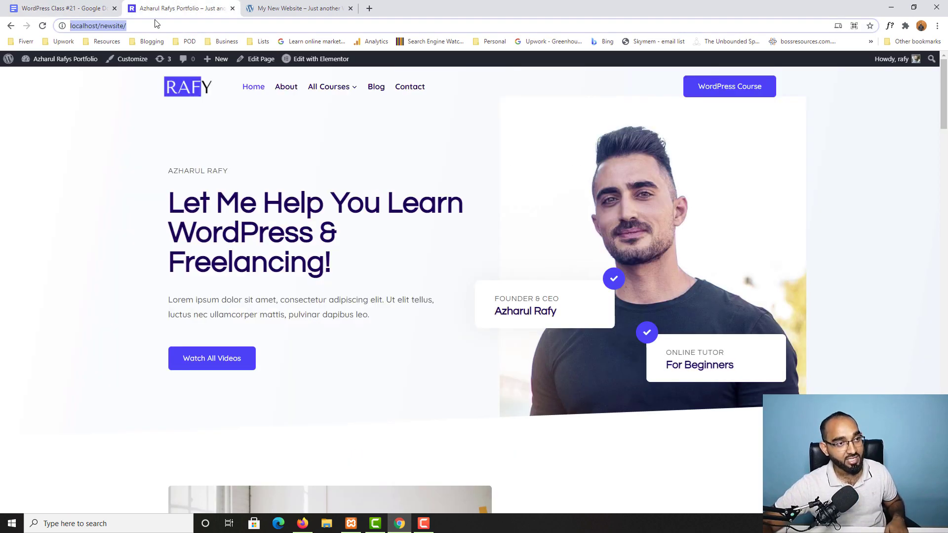
pyautogui.scroll(-7, 37, 338)
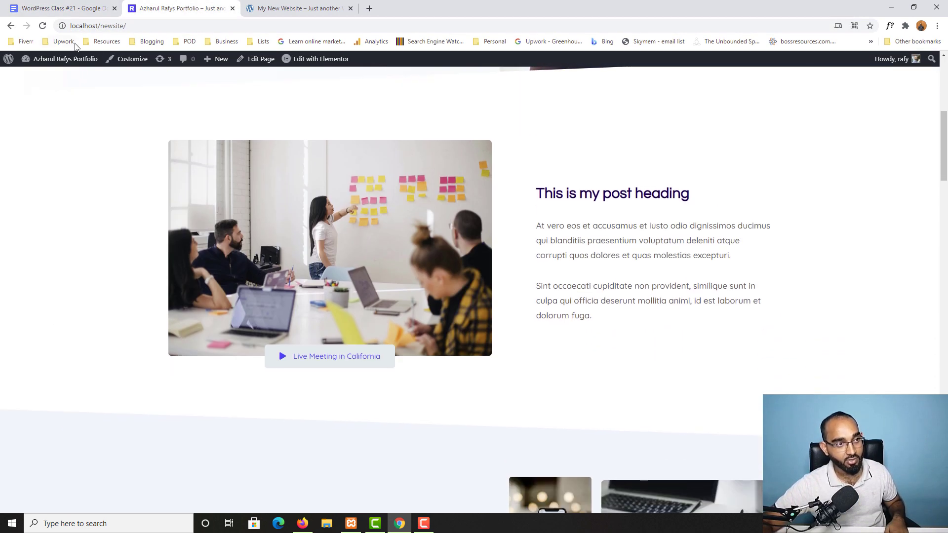
pyautogui.click(99, 26)
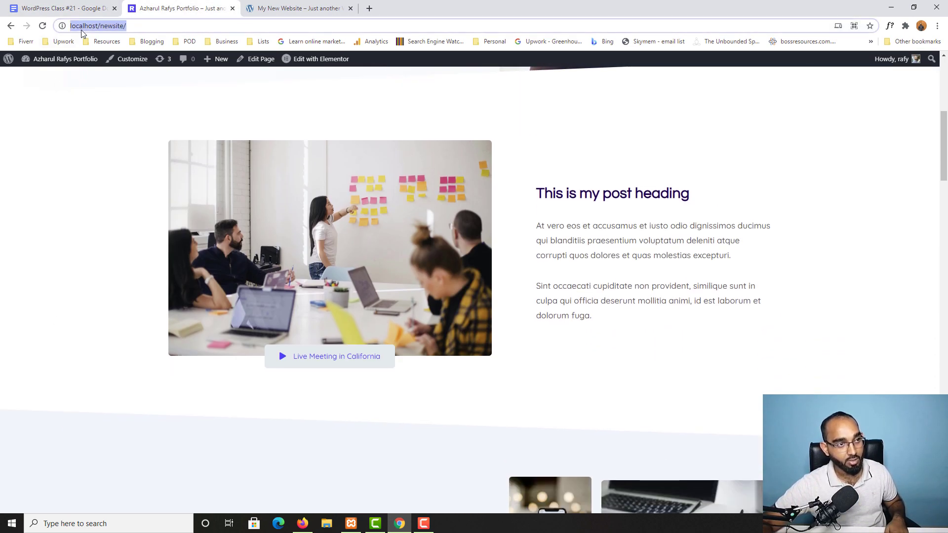
pyautogui.click(33, 153)
pyautogui.scroll(-10, 34, 326)
pyautogui.scroll(-6, 32, 327)
pyautogui.scroll(13, 34, 327)
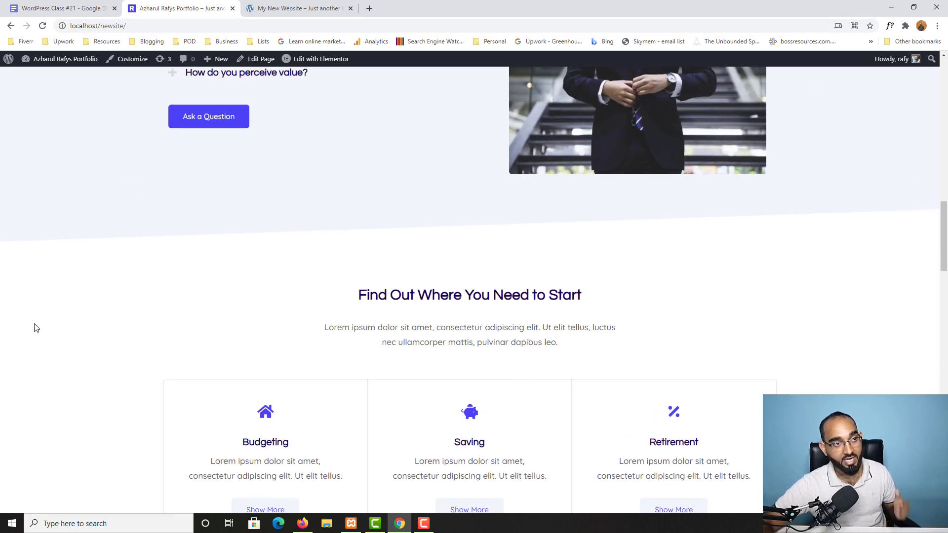
pyautogui.click(126, 25)
# - Review the live site's home page content down to the logo carousel and return to its header
pyautogui.click(301, 7)
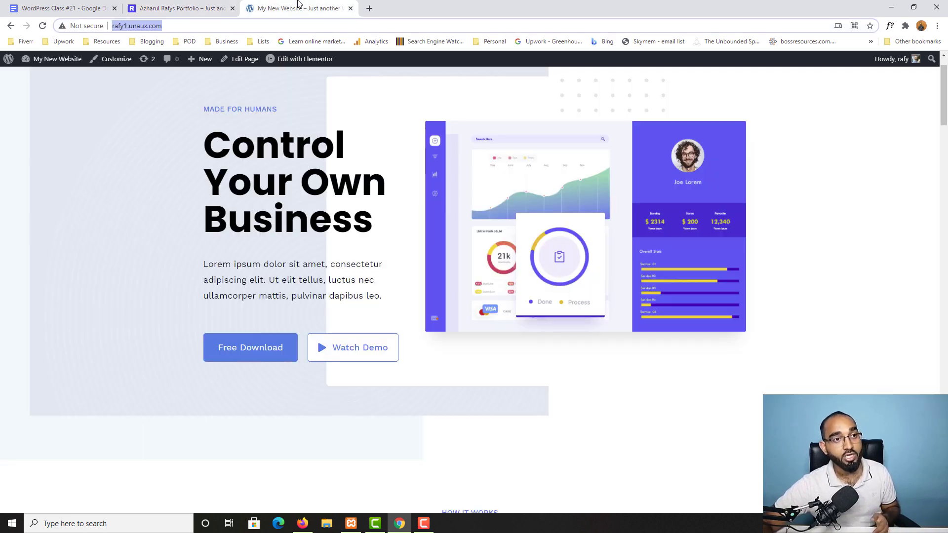
pyautogui.scroll(-20, 158, 303)
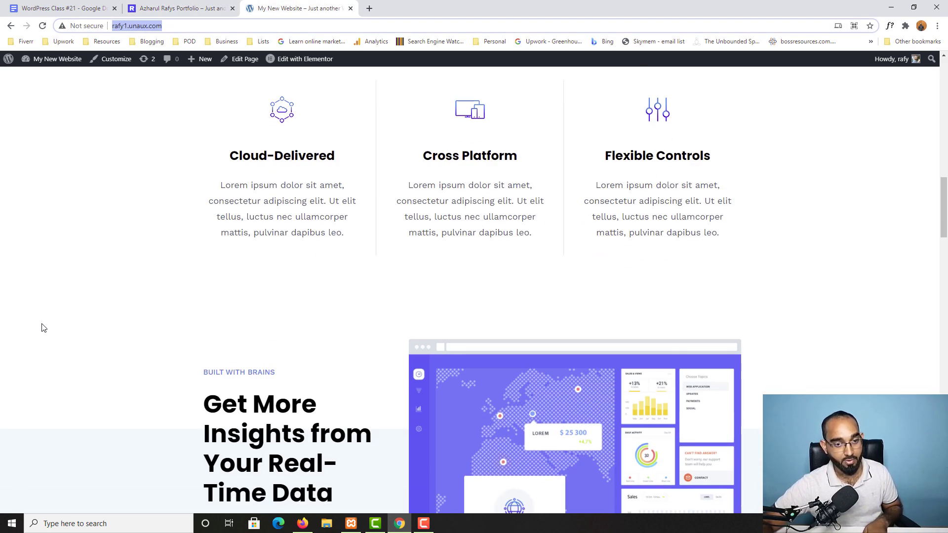
pyautogui.scroll(-7, 42, 328)
pyautogui.scroll(6, 43, 326)
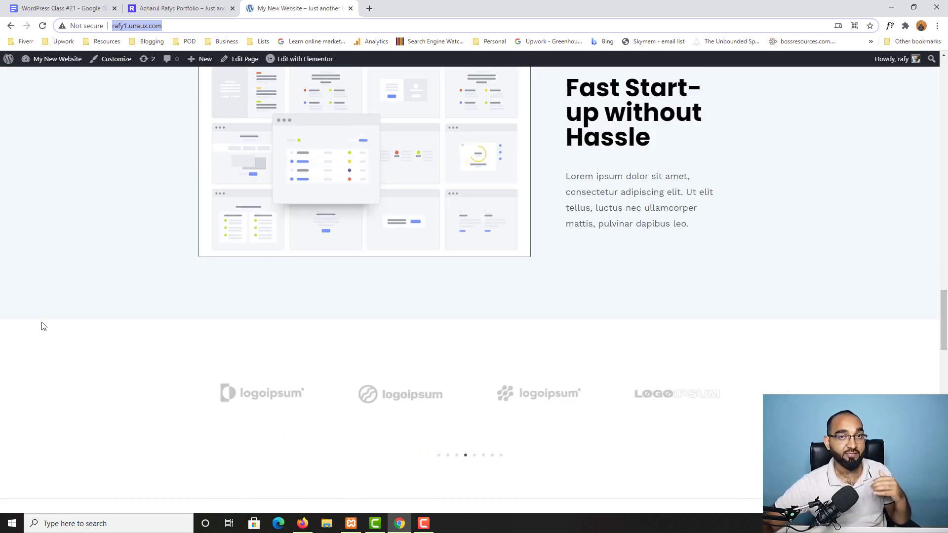
pyautogui.scroll(15, 41, 325)
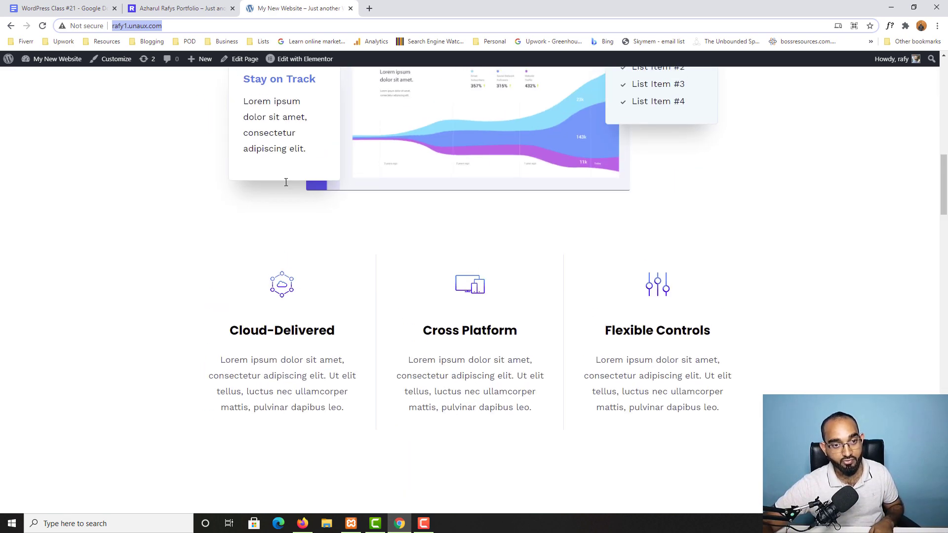
pyautogui.scroll(15, 286, 182)
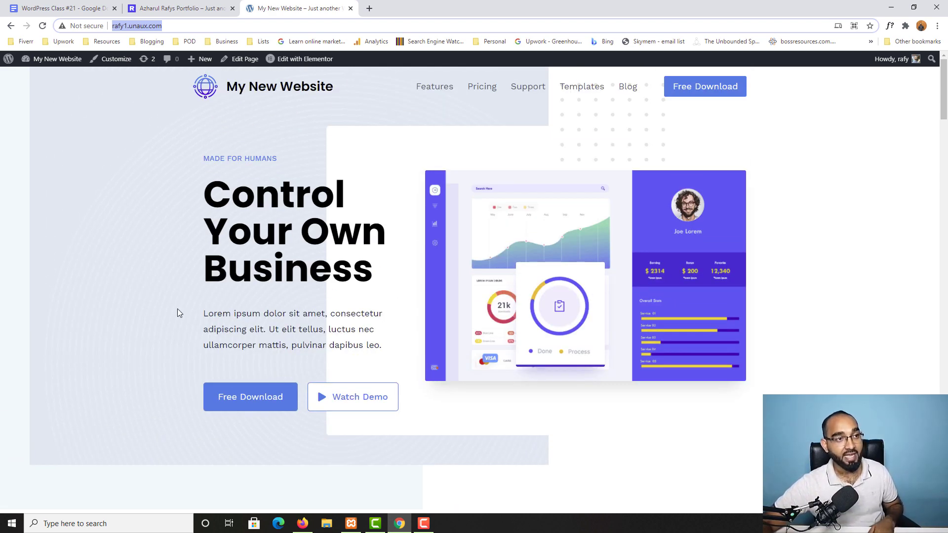
# - Compare the upper part of the local home page with the live one, finishing at the class document
pyautogui.click(158, 8)
pyautogui.scroll(15, 91, 299)
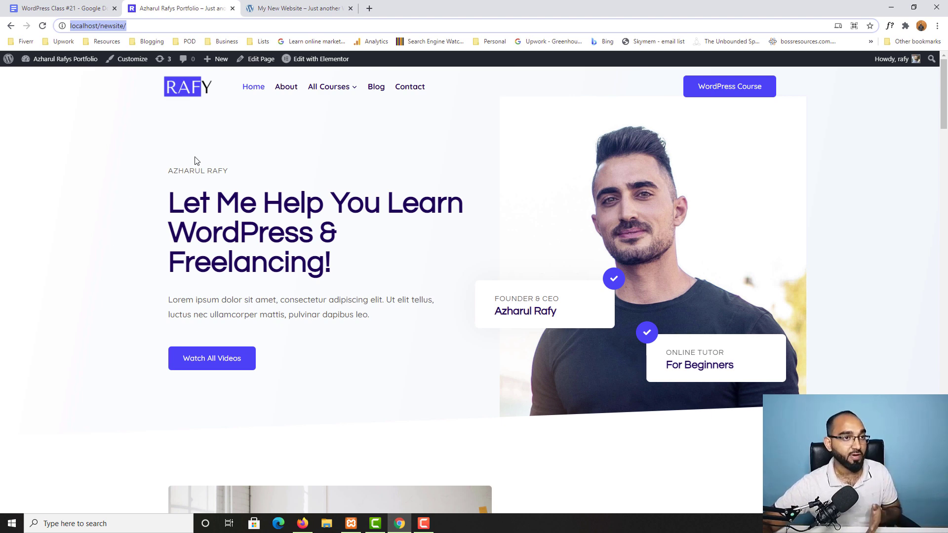
pyautogui.click(331, 9)
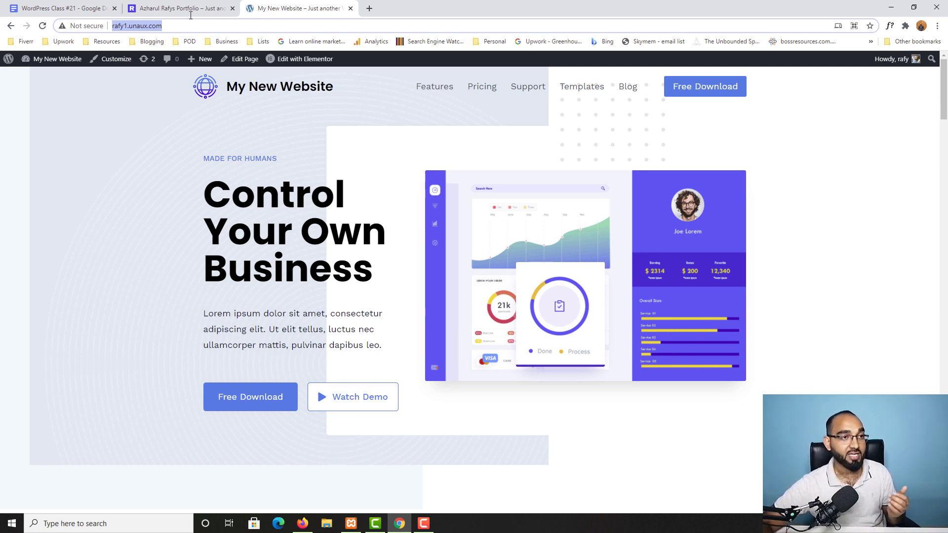
pyautogui.click(190, 15)
pyautogui.click(313, 6)
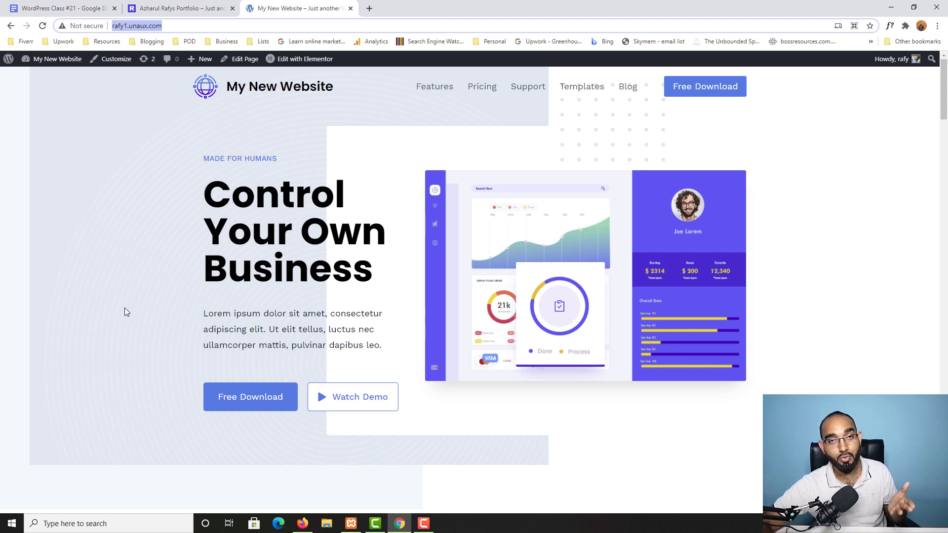
pyautogui.click(52, 8)
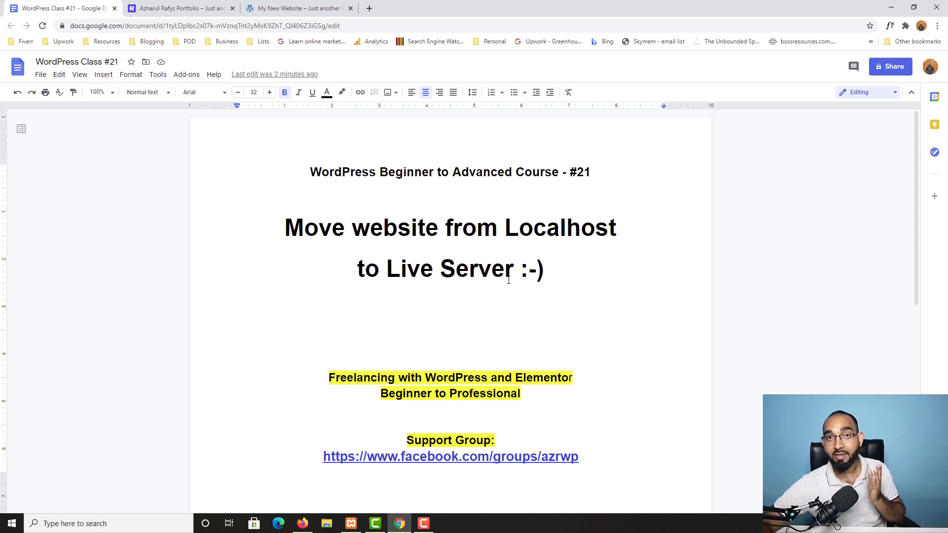
# - Open the live site's WordPress dashboard and go to the page for adding new plugins
pyautogui.click(289, 6)
pyautogui.click(78, 230)
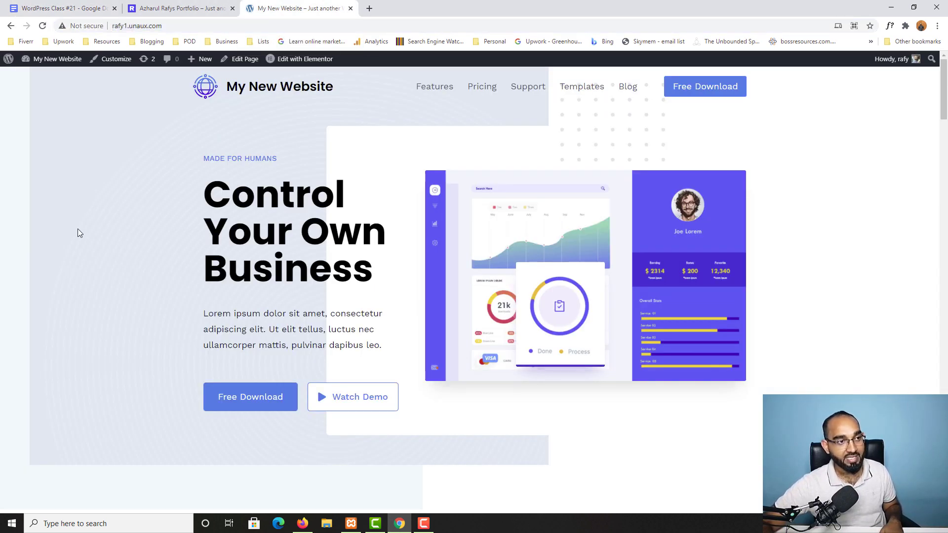
pyautogui.moveTo(44, 60)
pyautogui.click(32, 76)
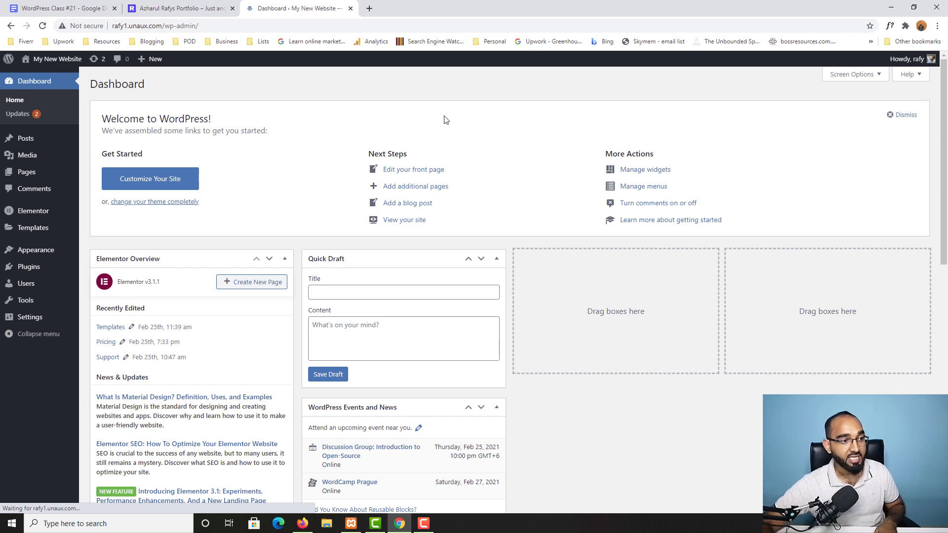
pyautogui.moveTo(36, 269)
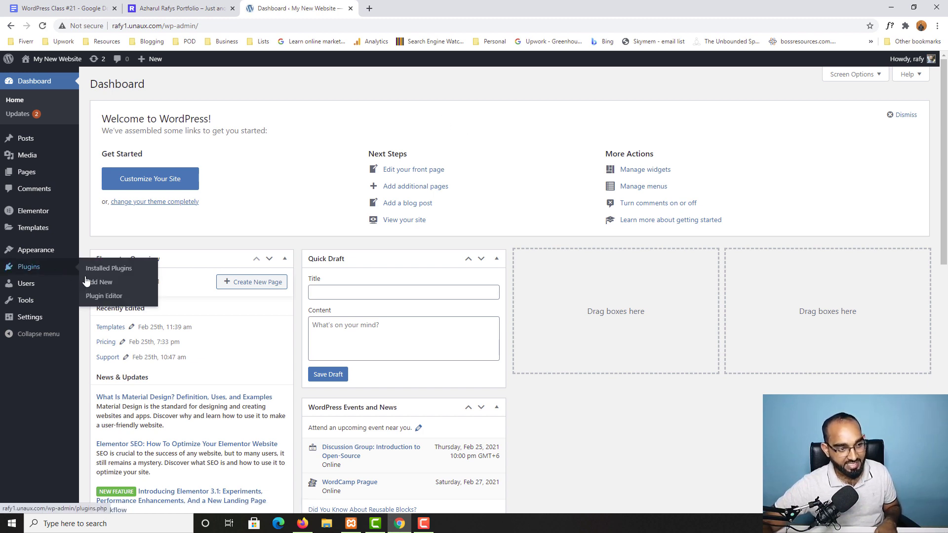
pyautogui.click(101, 286)
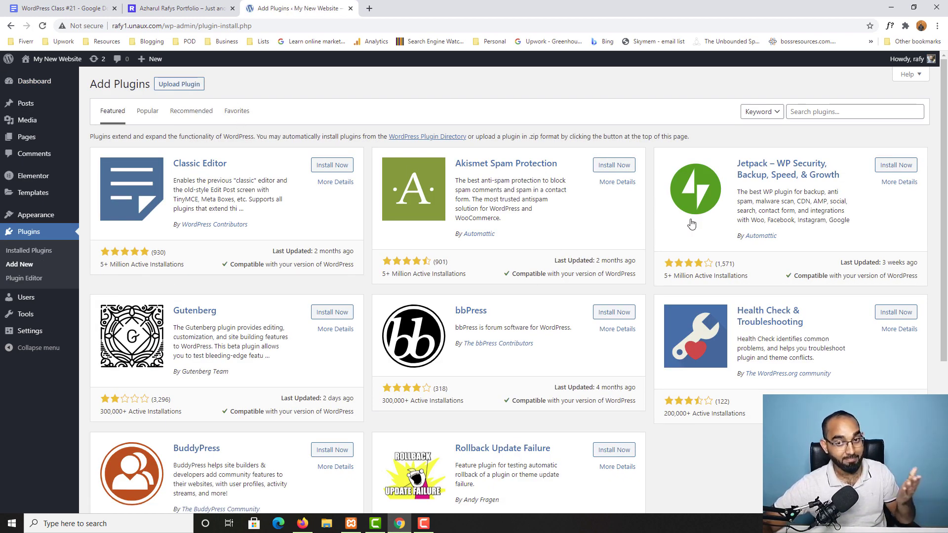
# - Search the plugin directory for "wp reset", install and activate the WP Reset plugin, and dismiss its welcome notice
pyautogui.click(804, 112)
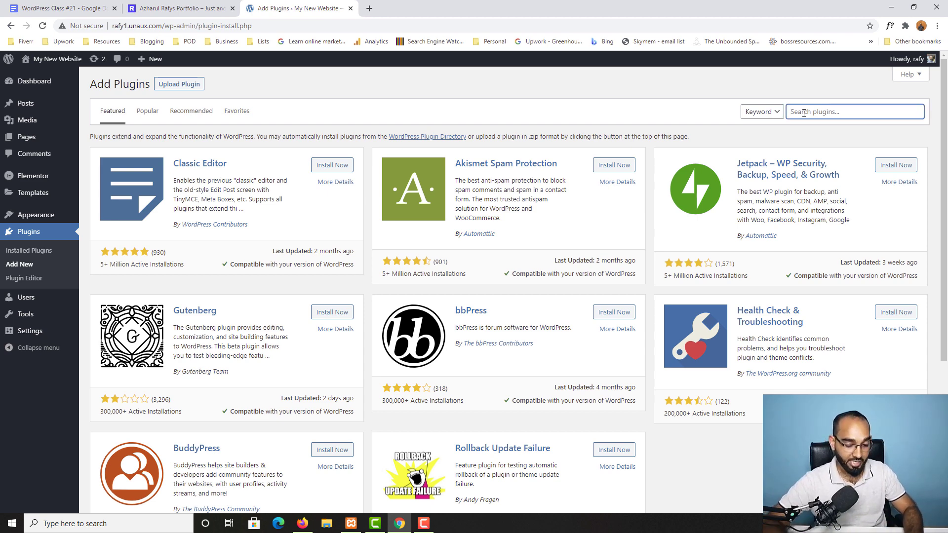
pyautogui.write('wp res')
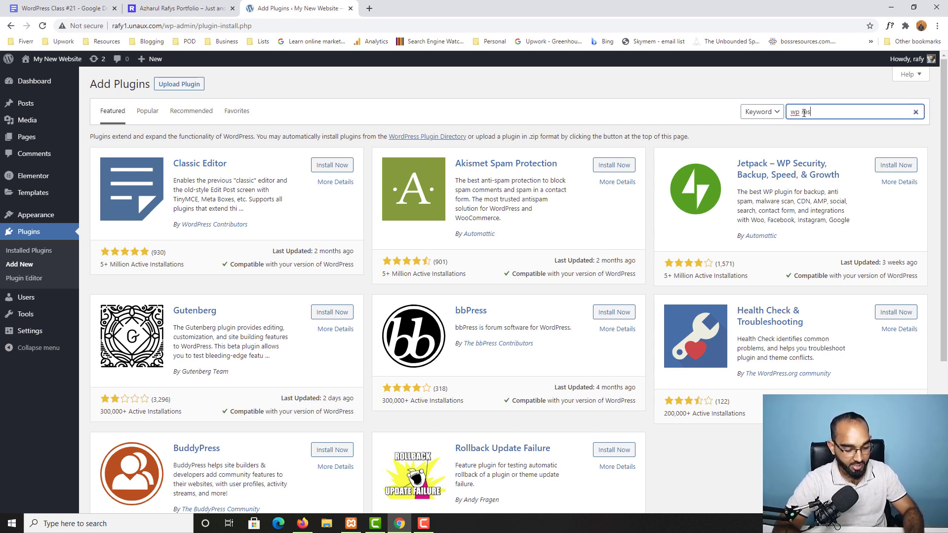
pyautogui.write('et')
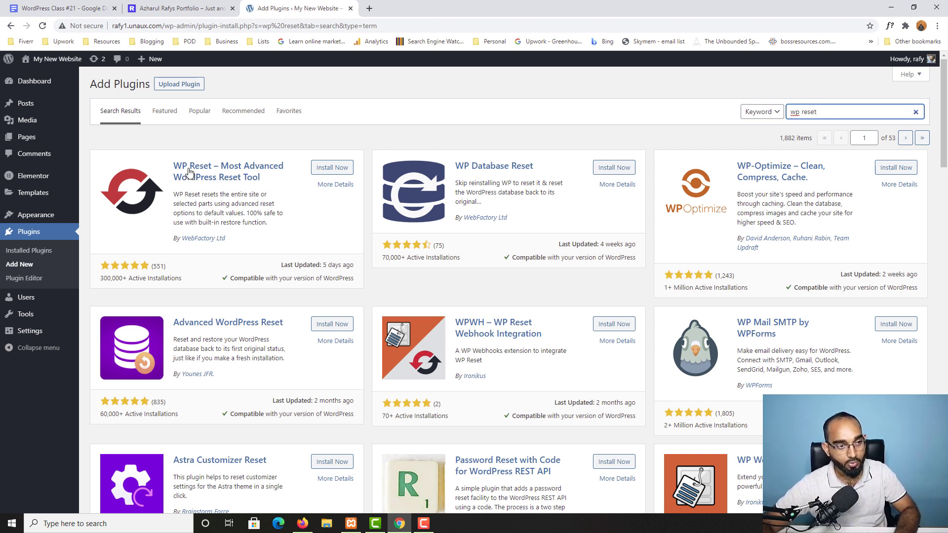
pyautogui.click(332, 169)
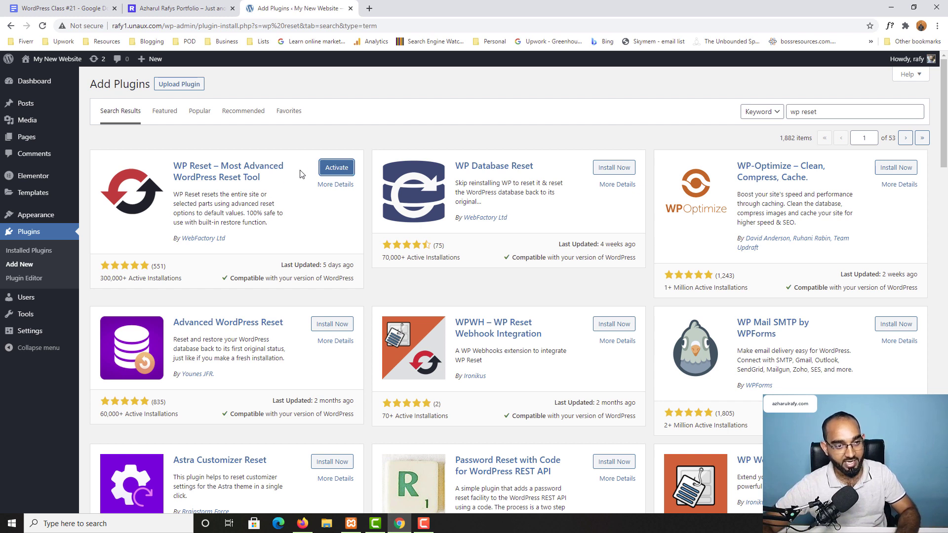
pyautogui.click(342, 170)
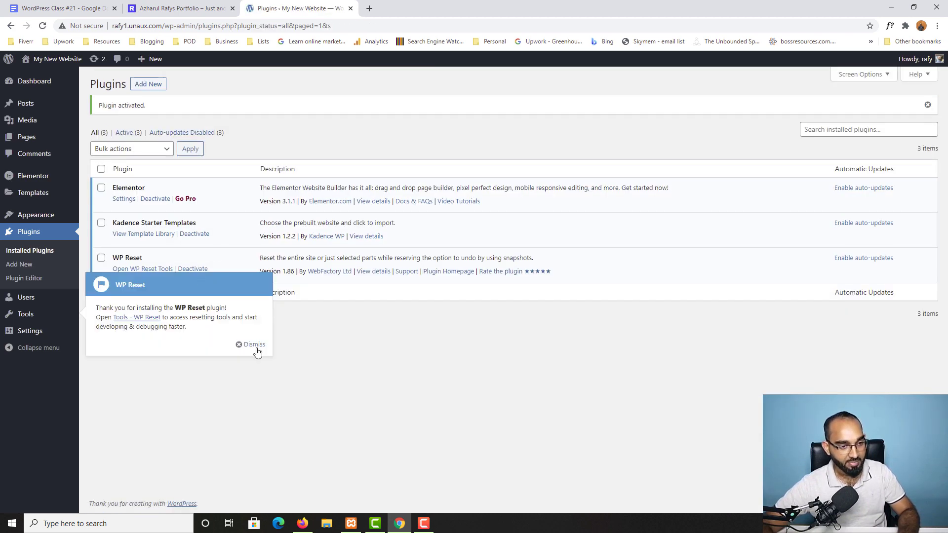
pyautogui.click(254, 344)
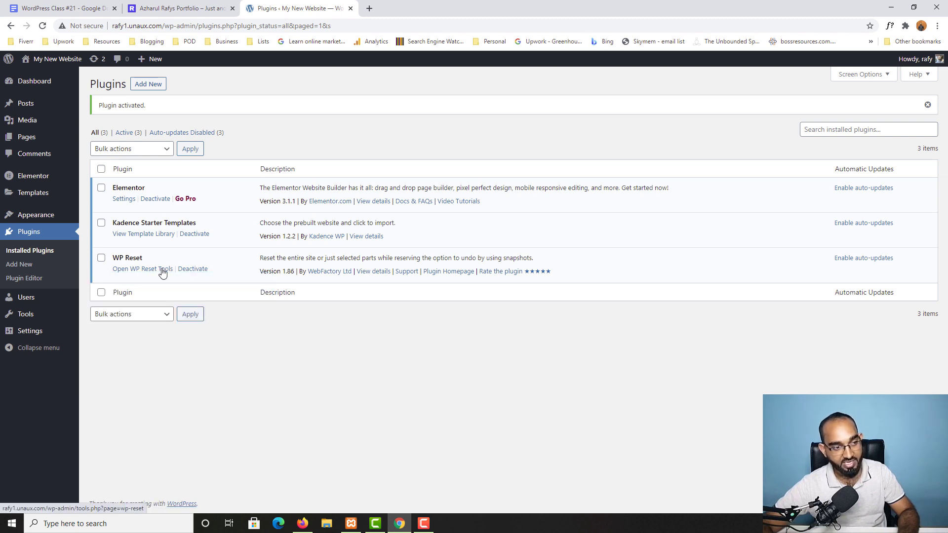
# - Open the WP Reset tools, review the table of data each reset deletes, and go to the Site Reset options
pyautogui.click(146, 269)
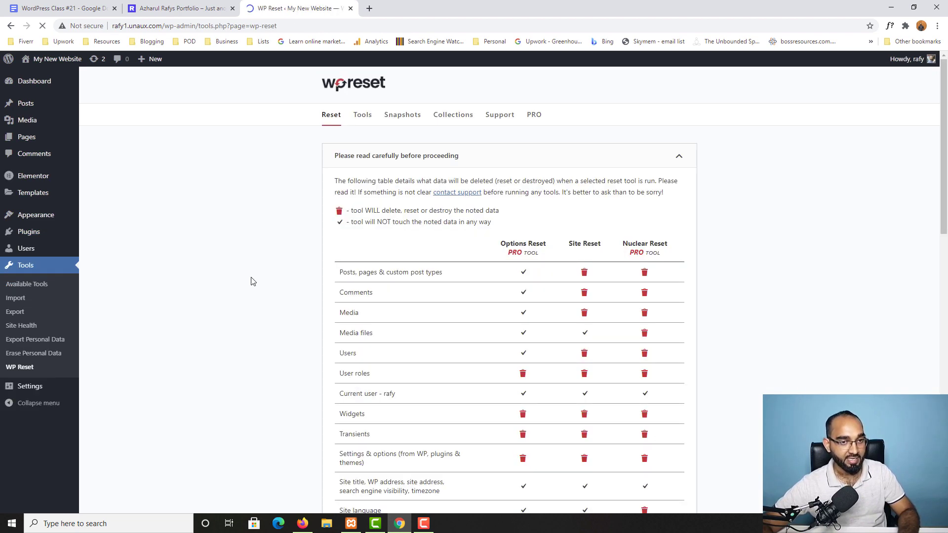
pyautogui.scroll(-10, 343, 282)
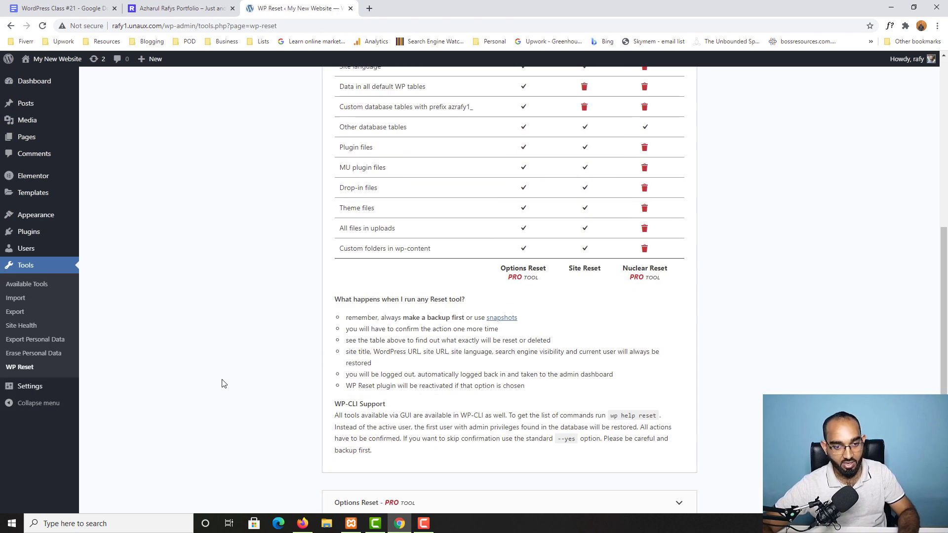
pyautogui.scroll(15, 232, 345)
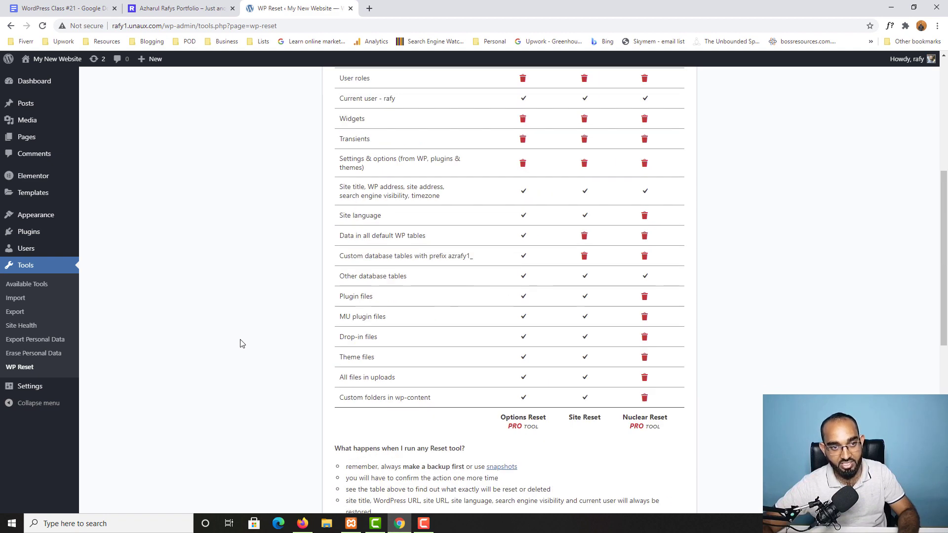
pyautogui.scroll(-12, 267, 330)
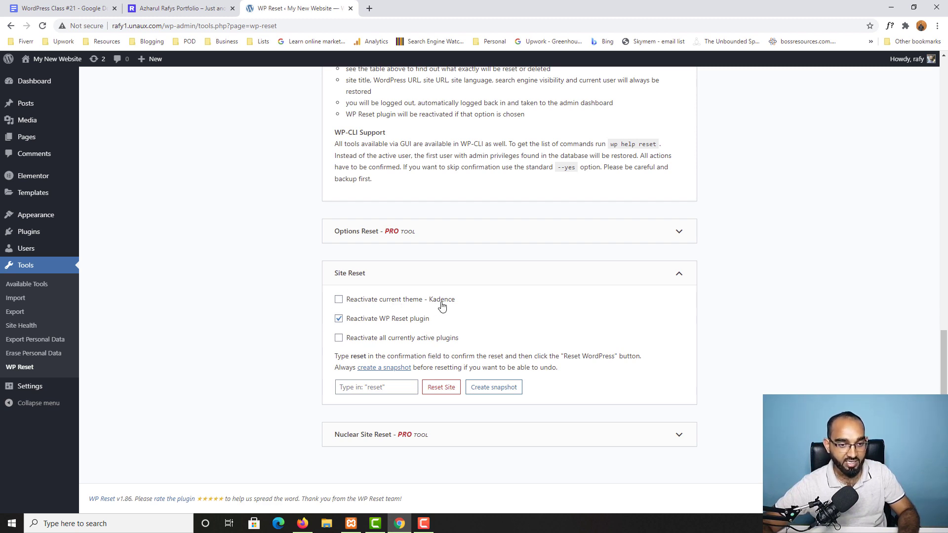
# - Reset the live site without reactivating the theme, WP Reset or other plugins, entering "reset" as confirmation and confirming the WordPress reset
pyautogui.click(339, 302)
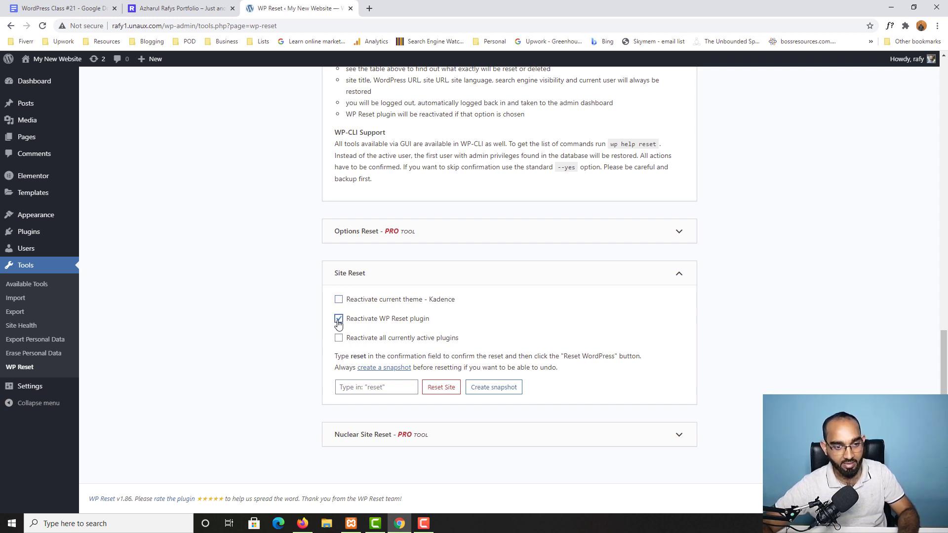
pyautogui.click(338, 319)
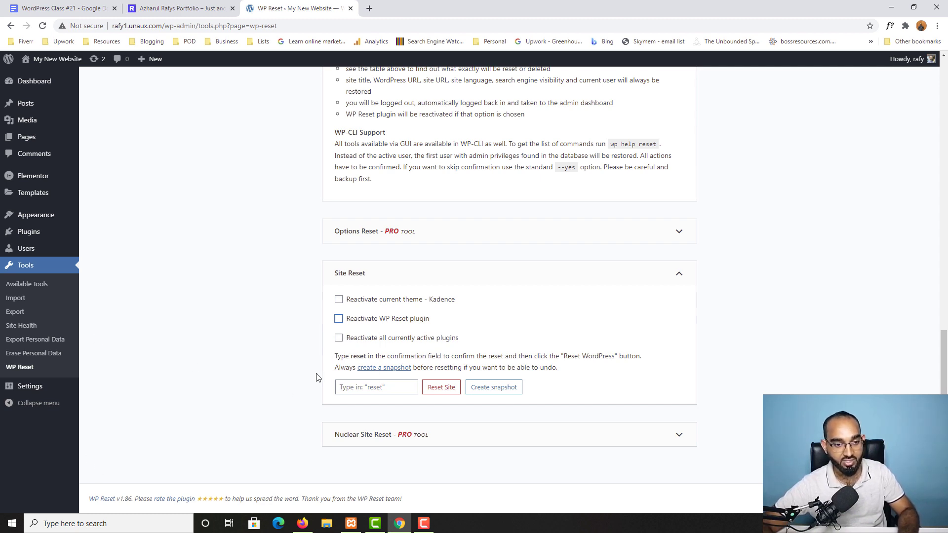
pyautogui.click(367, 388)
pyautogui.write('r')
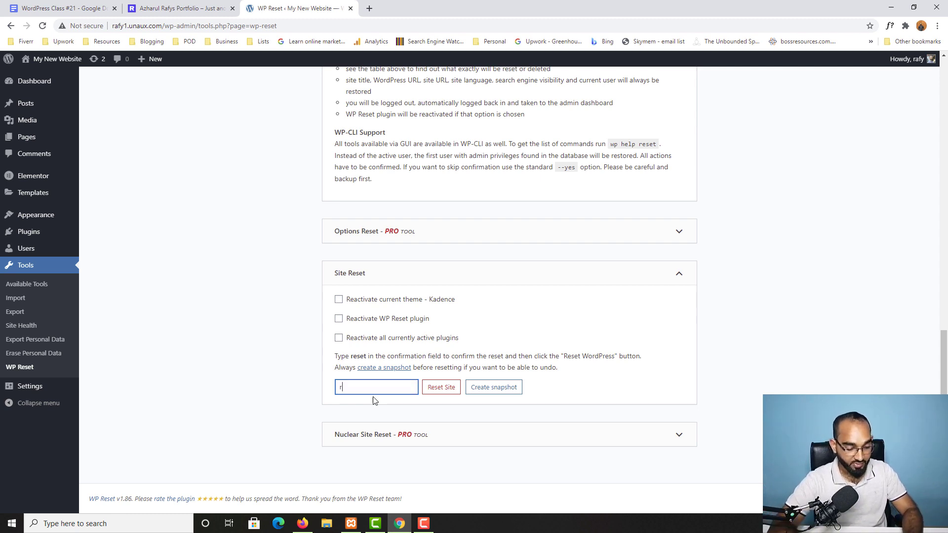
pyautogui.write('eset')
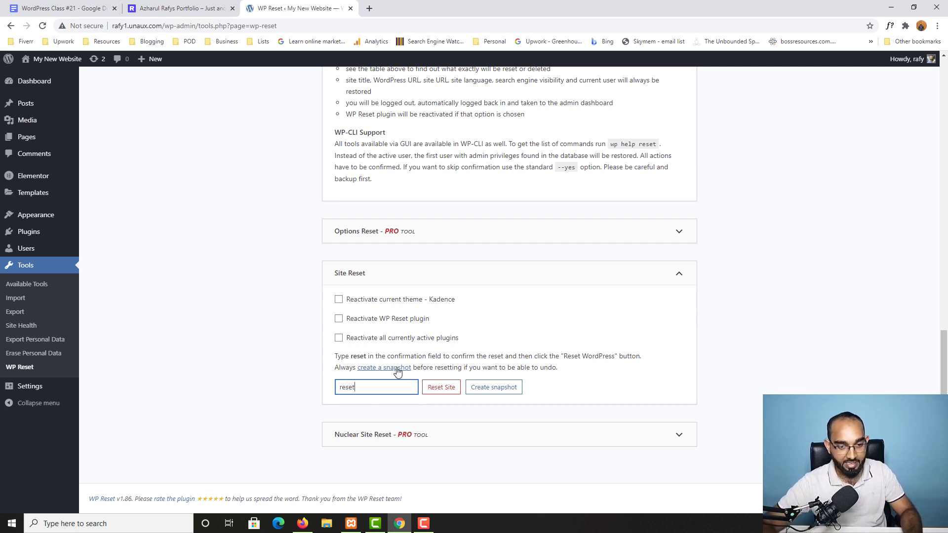
pyautogui.click(438, 388)
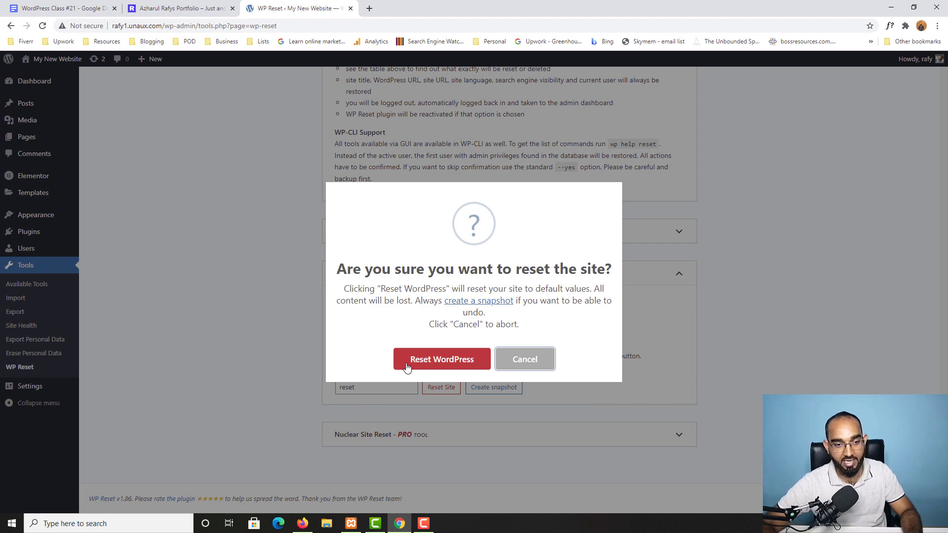
pyautogui.click(406, 368)
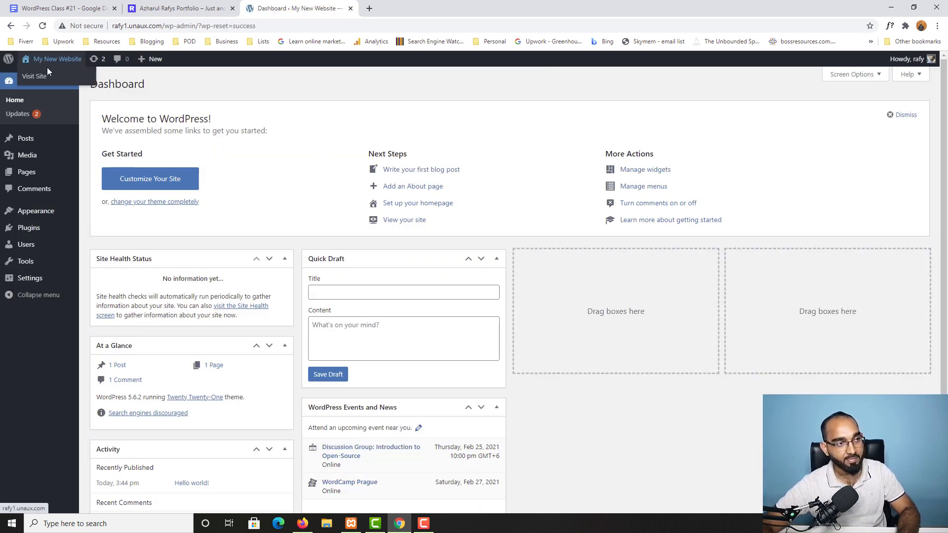
# - View the reset live site's front page in a separate tab down to its footer, and close that tab
pyautogui.rightClick(35, 76)
pyautogui.click(55, 82)
pyautogui.click(413, 4)
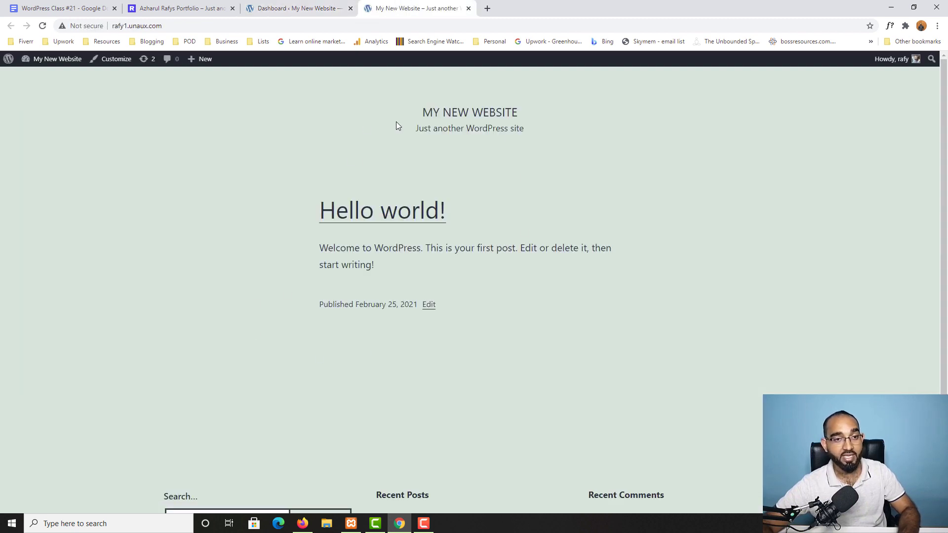
pyautogui.scroll(-3, 158, 345)
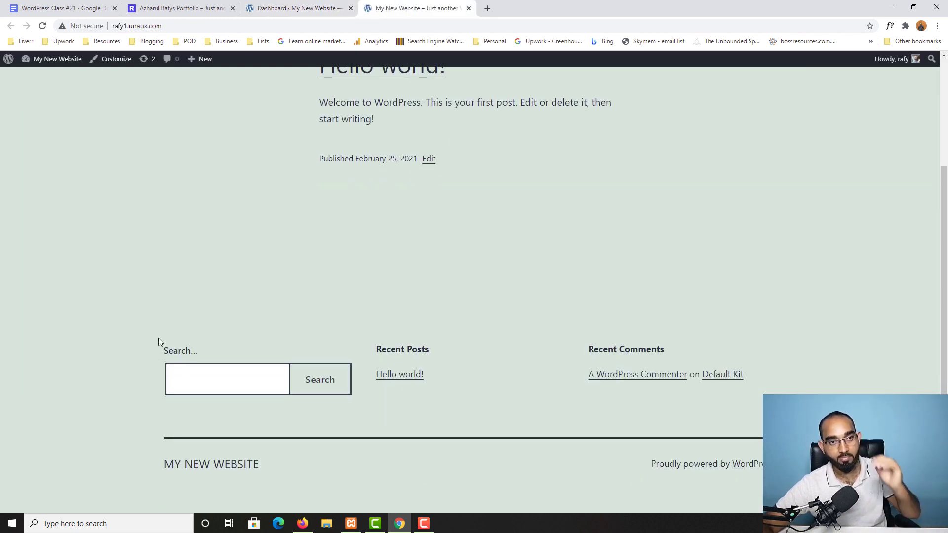
pyautogui.scroll(3, 159, 338)
pyautogui.click(468, 9)
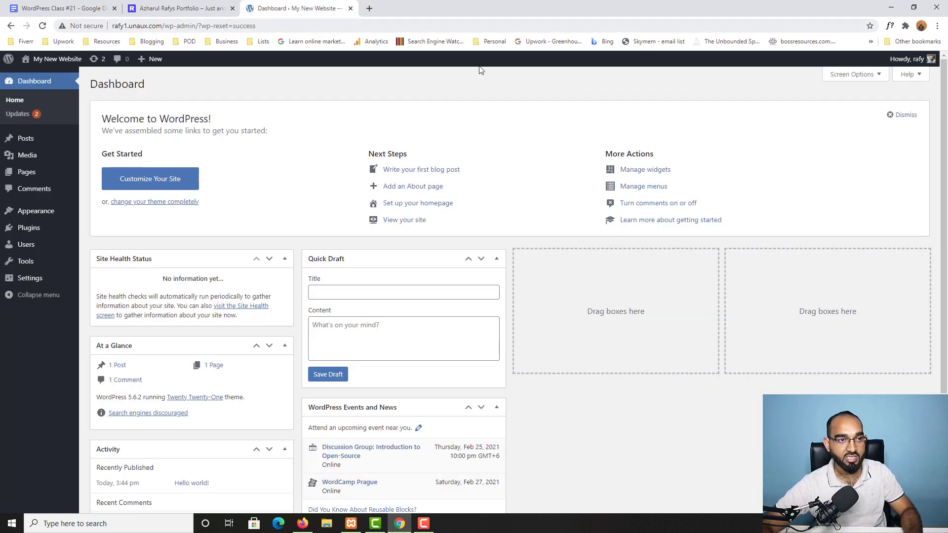
# - Switch to the local site, open its WordPress dashboard and go to the page for adding new plugins
pyautogui.click(184, 5)
pyautogui.click(28, 257)
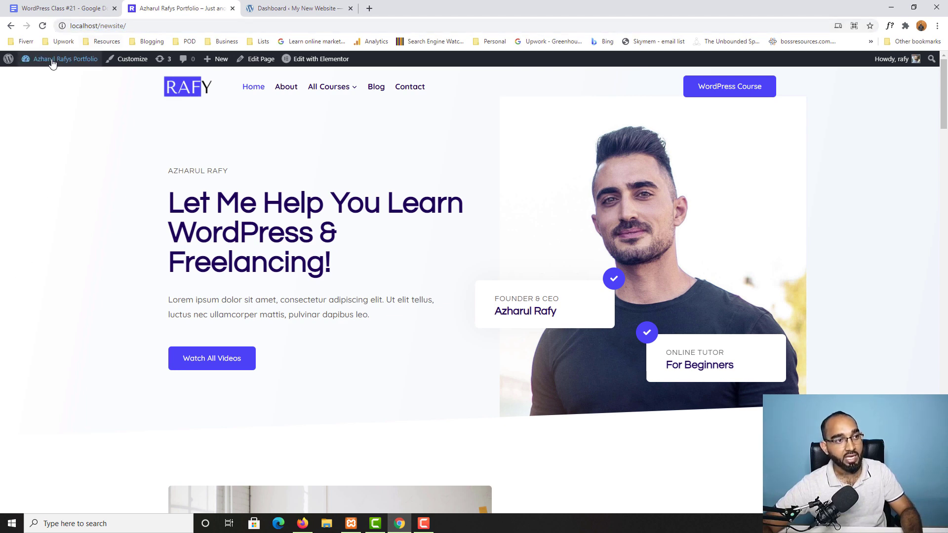
pyautogui.moveTo(52, 60)
pyautogui.click(51, 81)
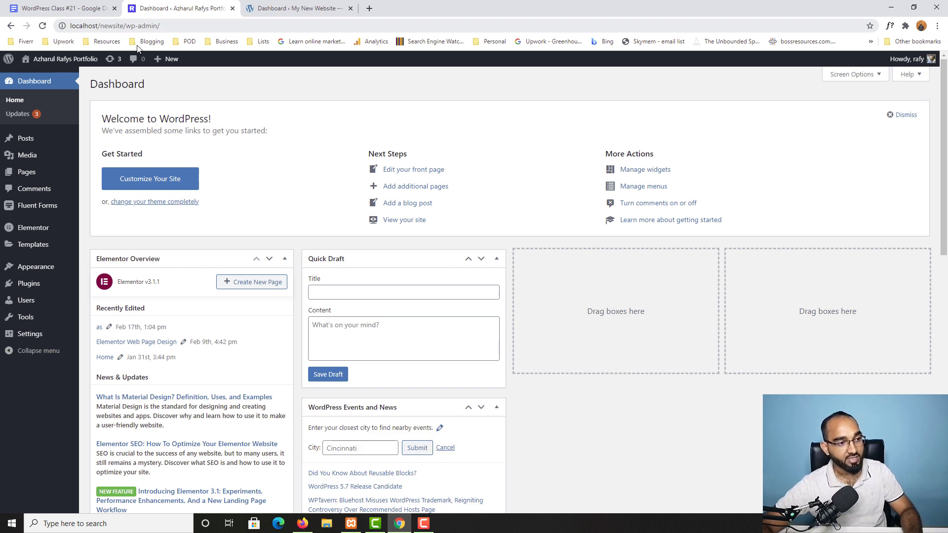
pyautogui.moveTo(26, 290)
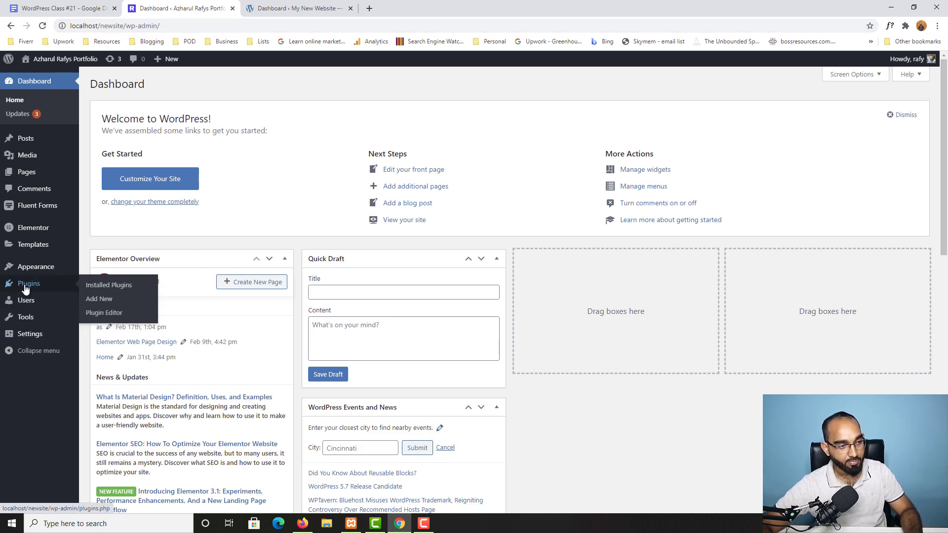
pyautogui.click(101, 301)
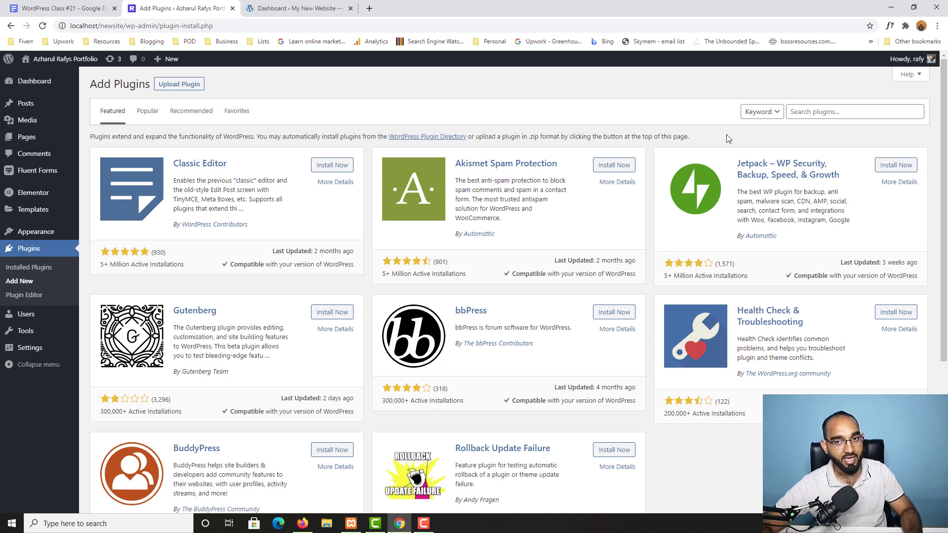
# - Search the local site's plugin directory for "all in one migration", and install and activate the All-in-One WP Migration plugin
pyautogui.click(818, 114)
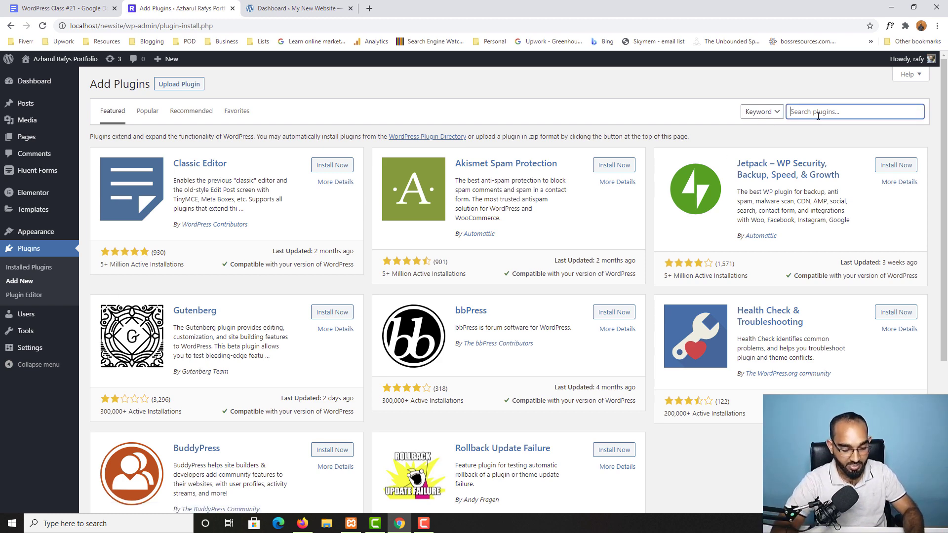
pyautogui.write('all ui')
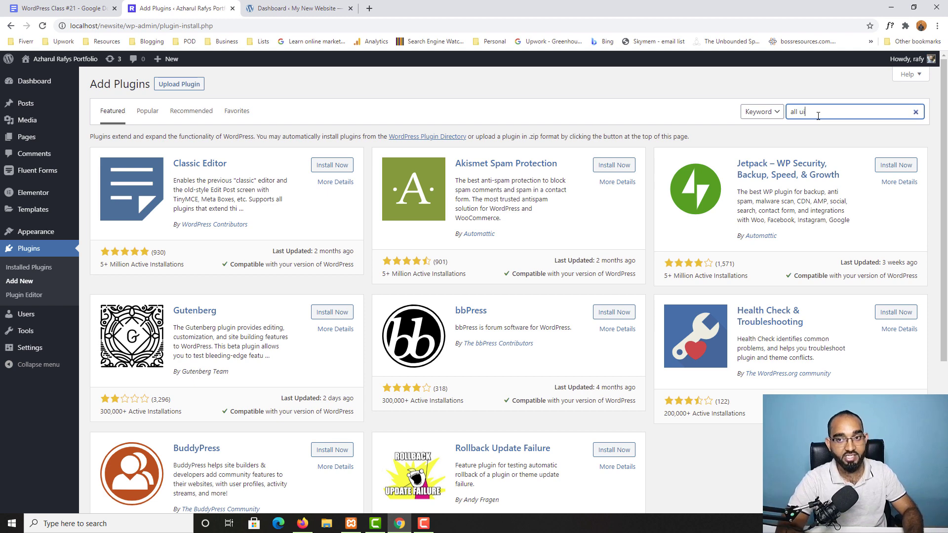
pyautogui.press('BackSpace')
pyautogui.press('BackSpace')
pyautogui.write('in one m')
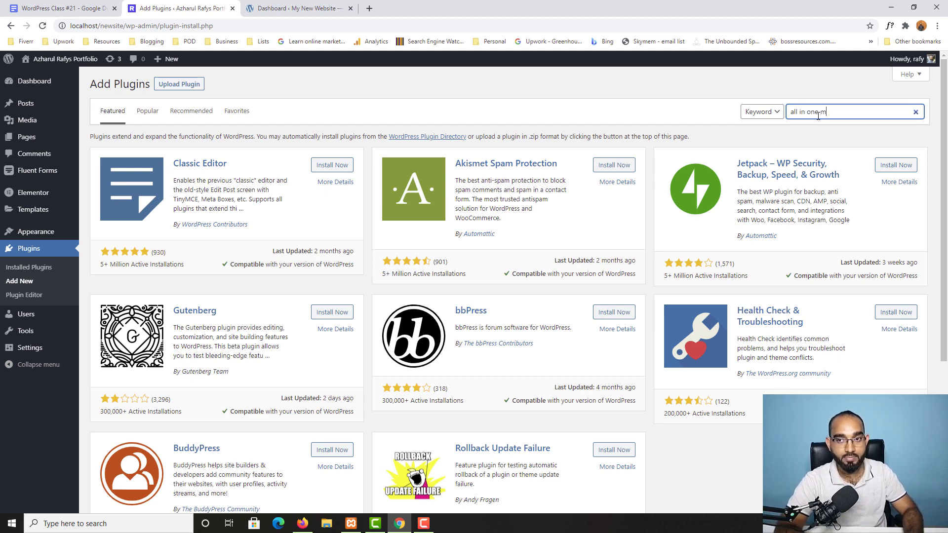
pyautogui.write('igration')
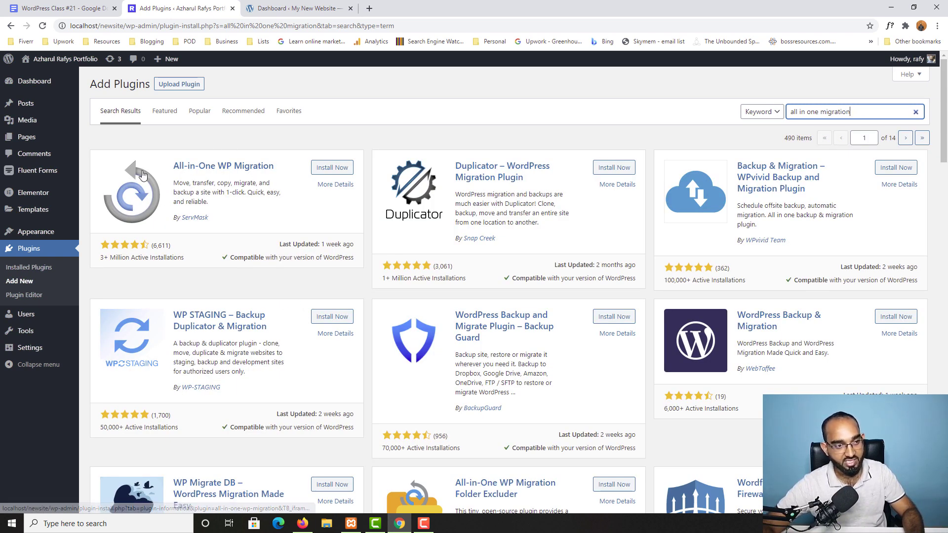
pyautogui.click(327, 170)
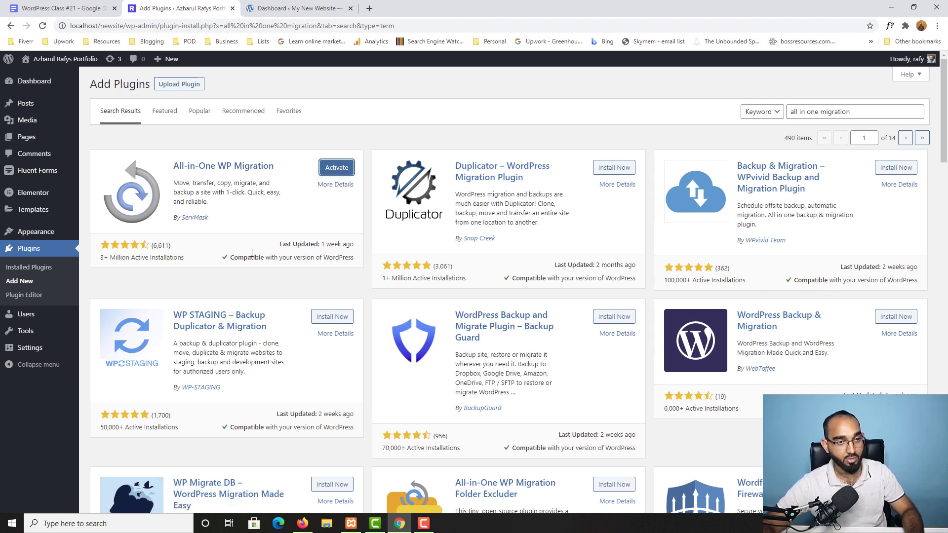
pyautogui.click(336, 168)
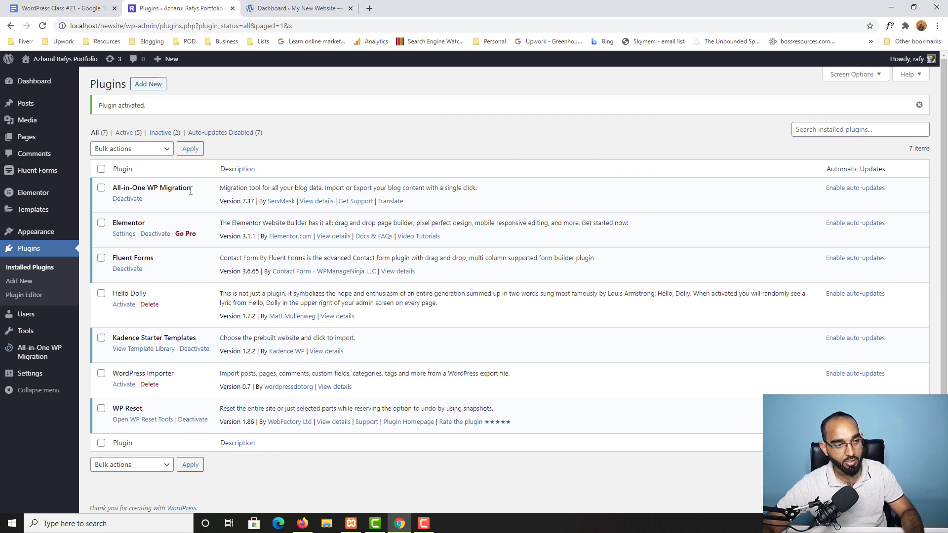
# - Export the local site to a file with All-in-One WP Migration and save the .wpress file in the Downloads folder
pyautogui.moveTo(18, 363)
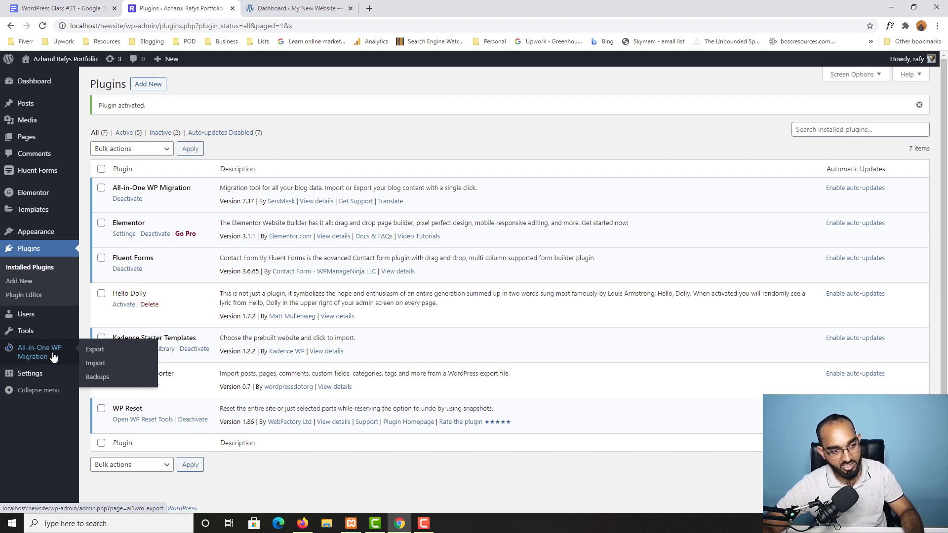
pyautogui.click(96, 350)
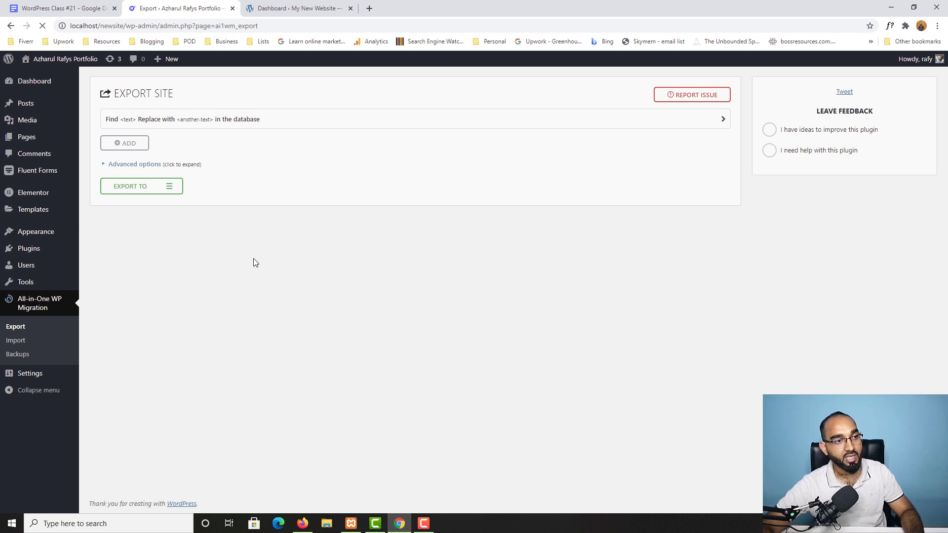
pyautogui.click(166, 190)
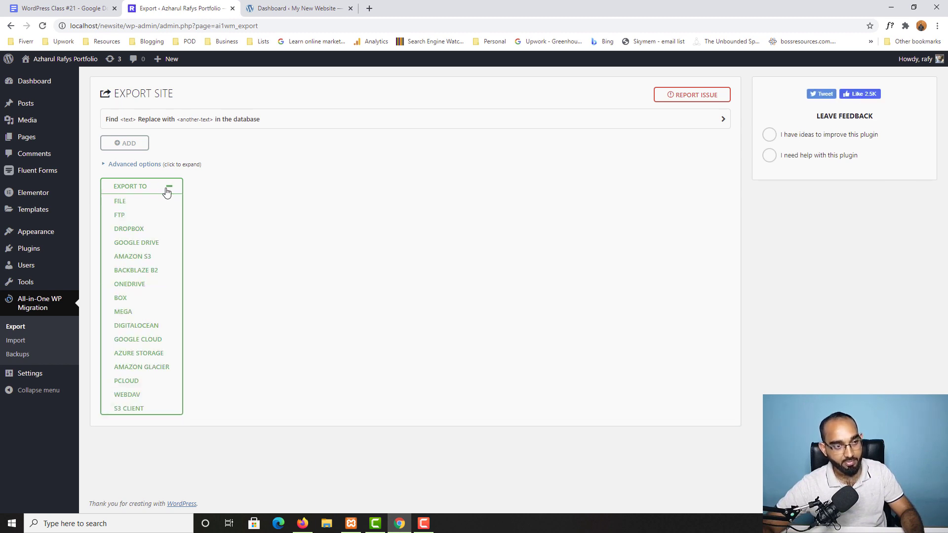
pyautogui.click(130, 203)
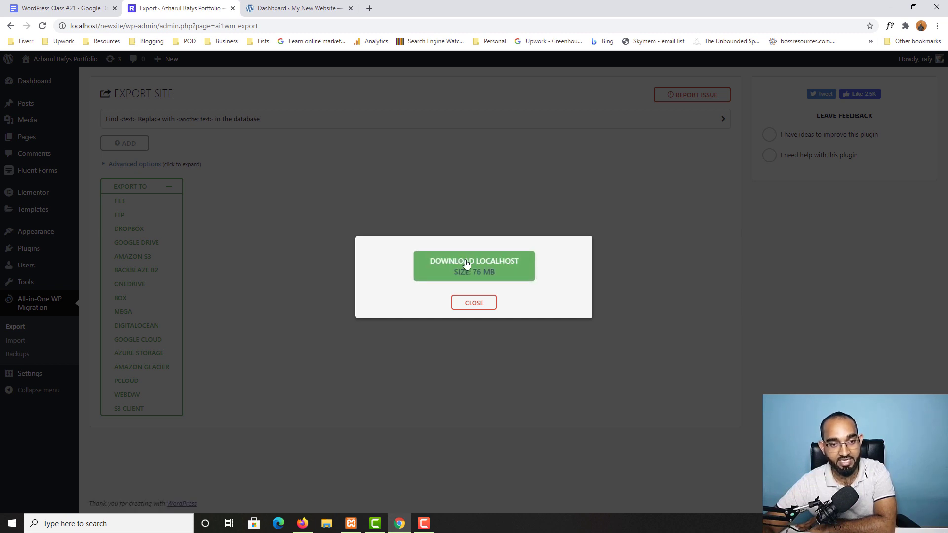
pyautogui.click(491, 266)
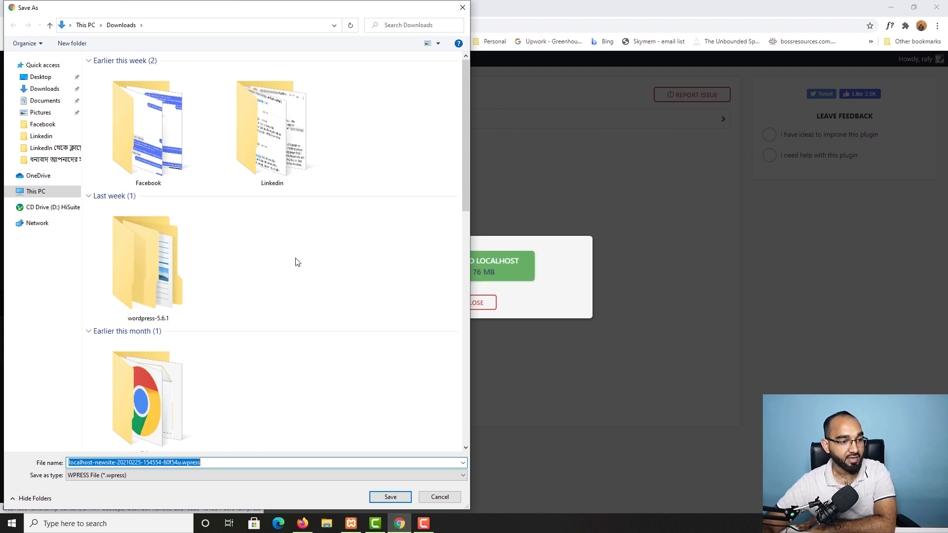
pyautogui.click(383, 495)
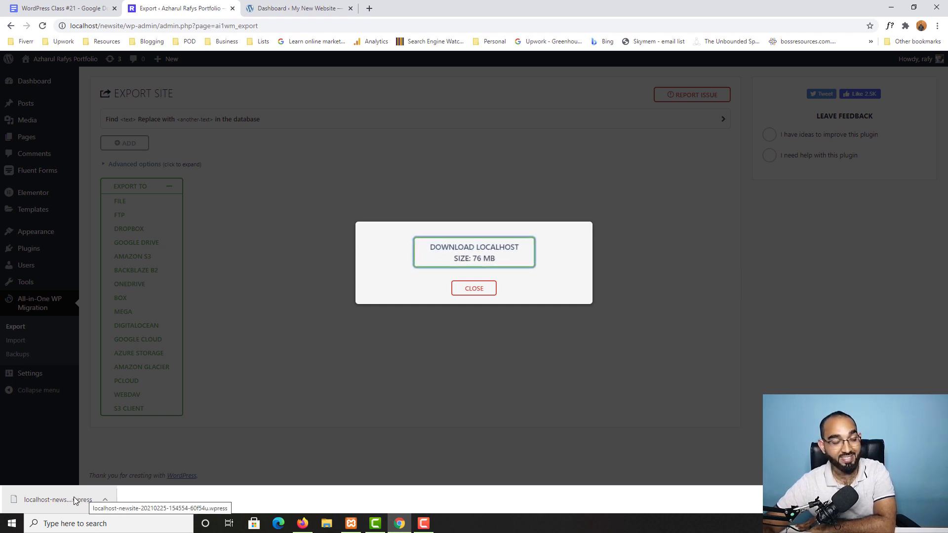
pyautogui.click(485, 294)
# - Return to the live site's dashboard and go to its page for adding new plugins
pyautogui.click(296, 8)
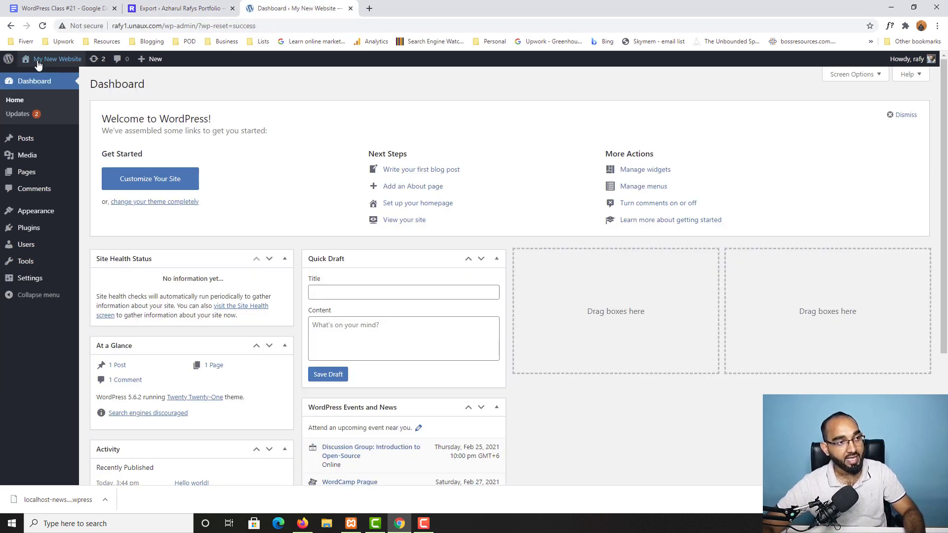
pyautogui.moveTo(38, 65)
pyautogui.moveTo(30, 228)
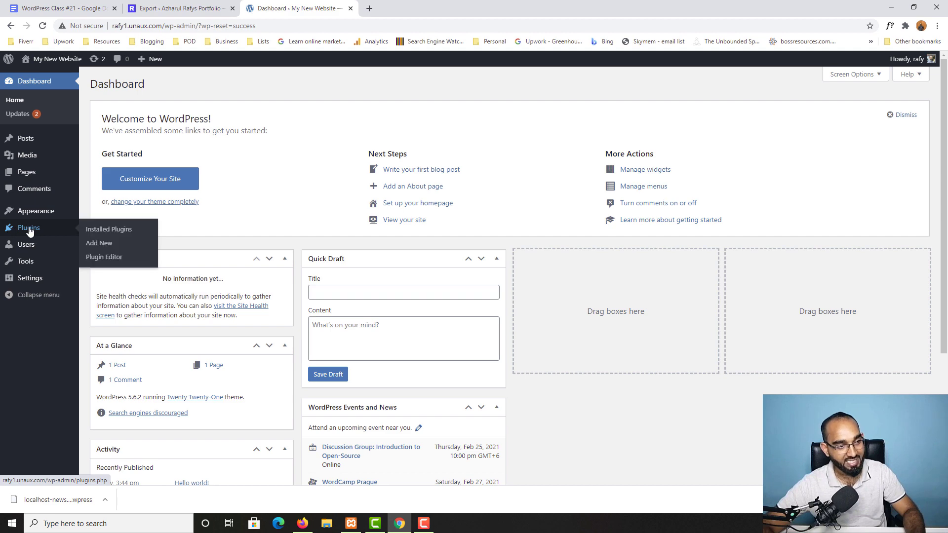
pyautogui.click(99, 244)
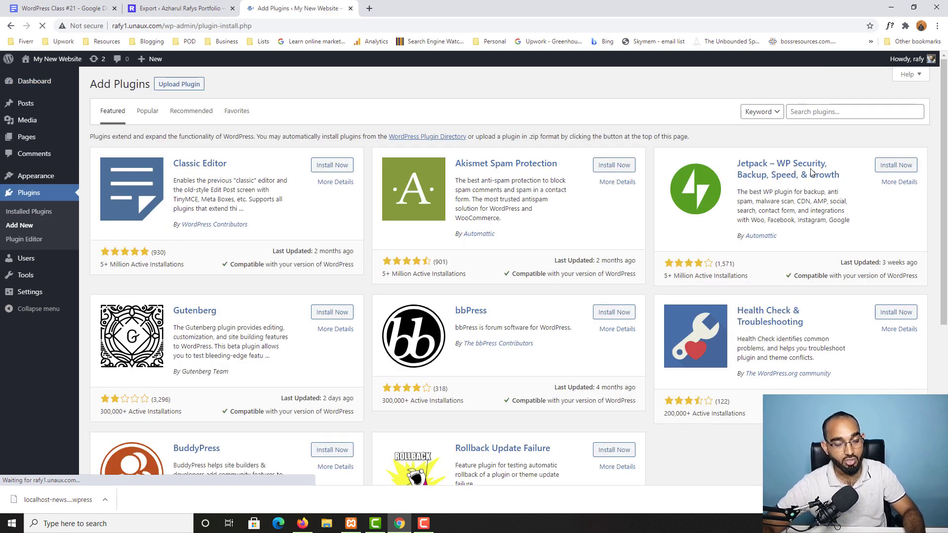
# - Search the live site's plugin directory for "all in one wp migration" and install the All-in-One WP Migration plugin
pyautogui.click(843, 116)
pyautogui.write('all')
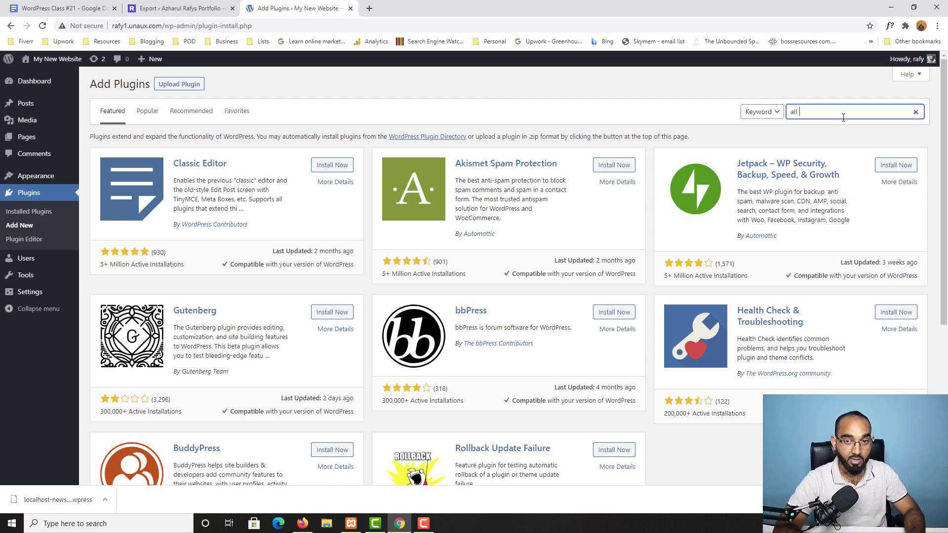
pyautogui.write(' in one wp ')
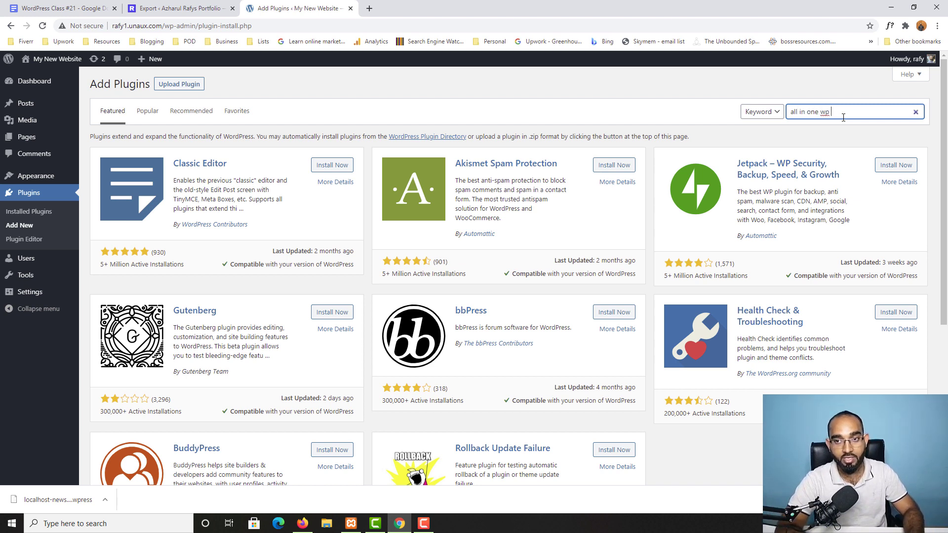
pyautogui.write('migra')
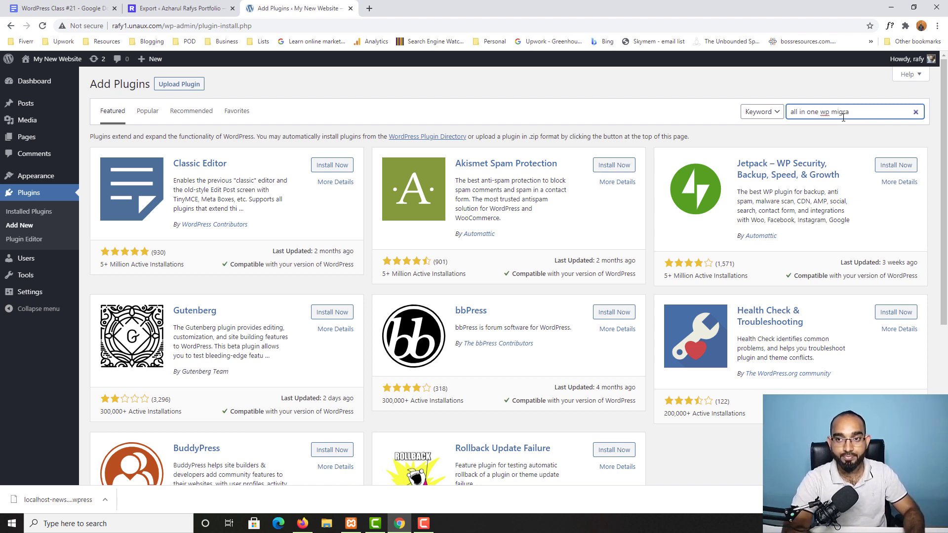
pyautogui.write('tion')
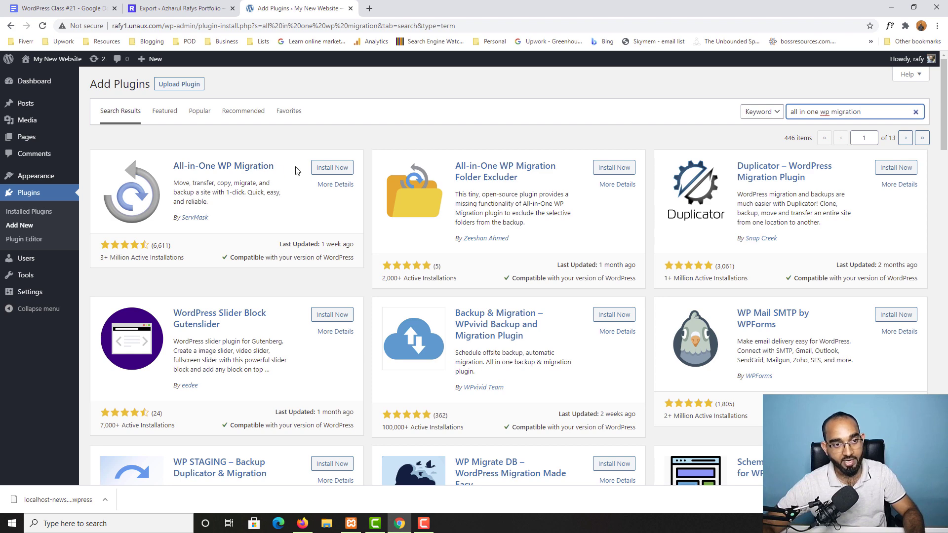
pyautogui.click(181, 7)
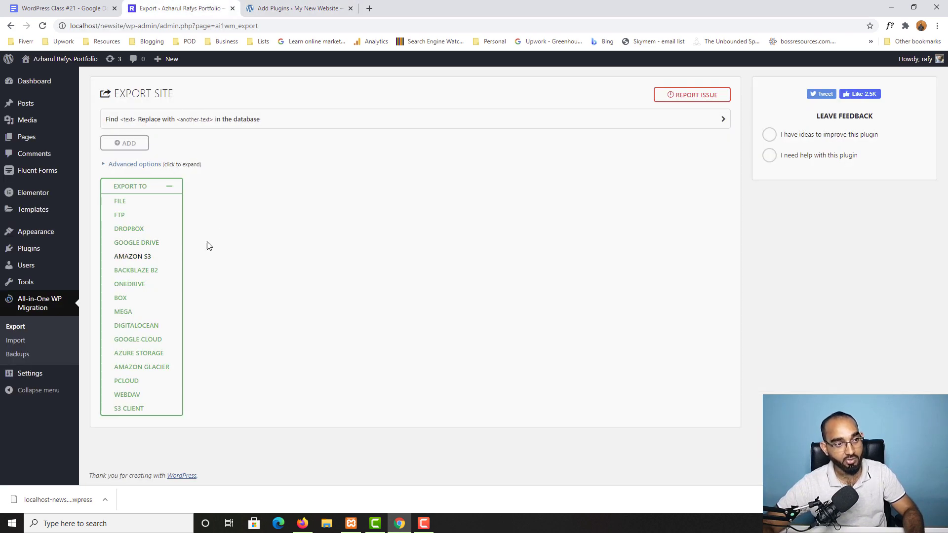
pyautogui.click(283, 6)
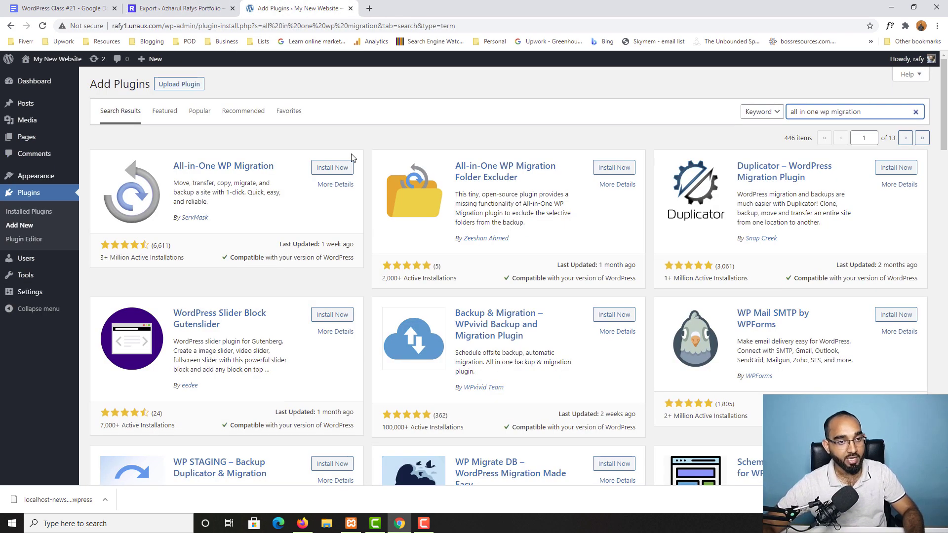
pyautogui.click(324, 168)
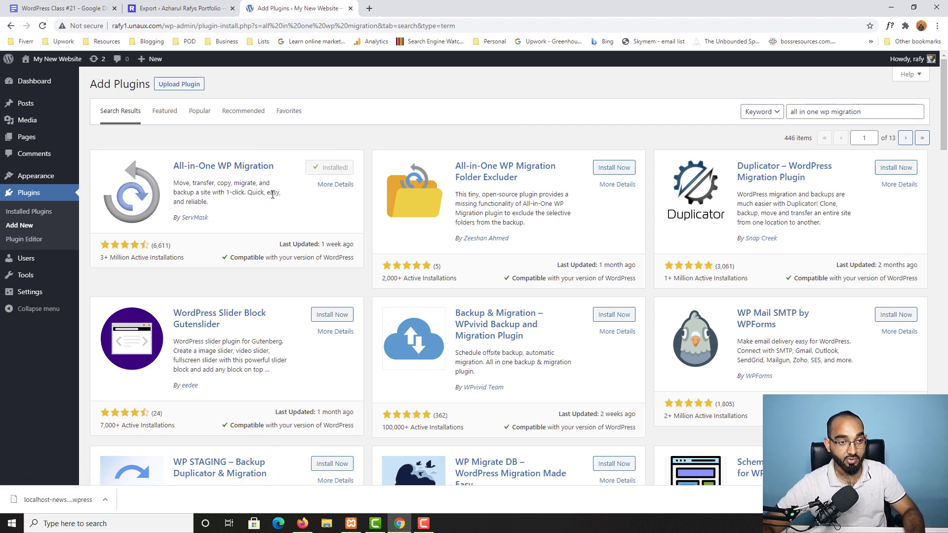
# - Activate the All-in-One WP Migration plugin on the live site and open its Import page
pyautogui.click(336, 168)
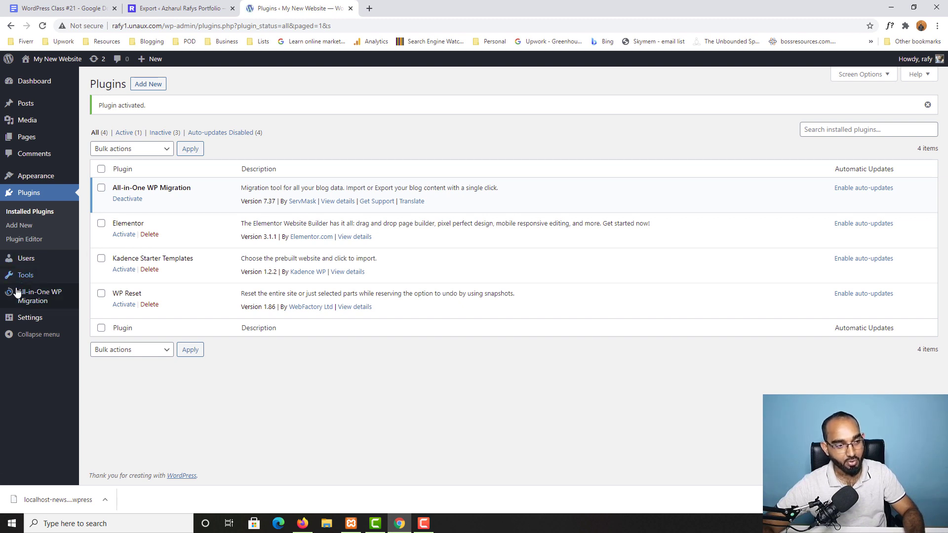
pyautogui.moveTo(50, 296)
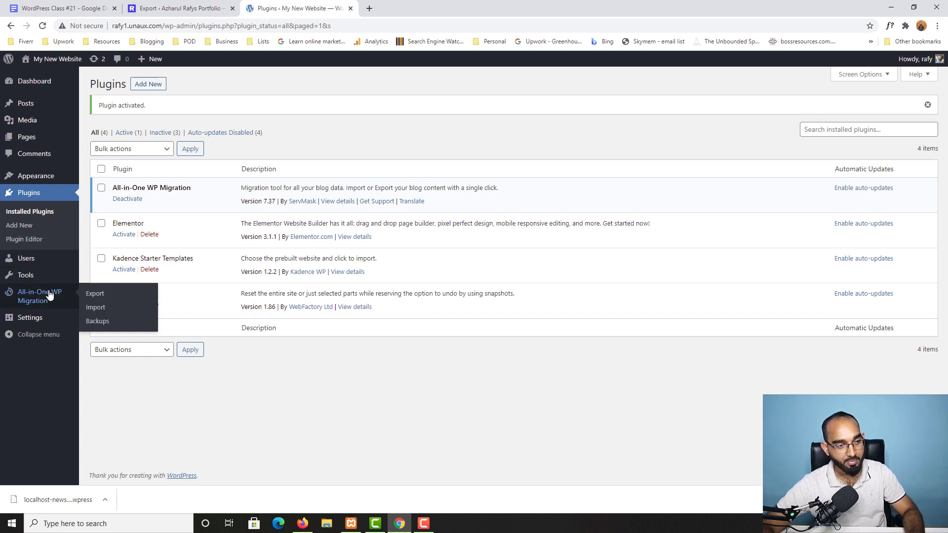
pyautogui.click(104, 311)
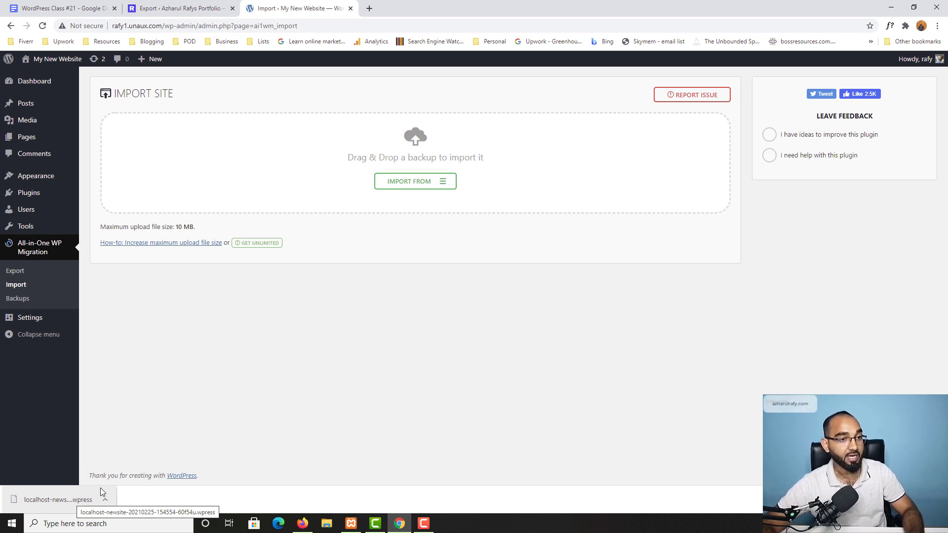
# - Download the Basic import extension from the All-in-One WP Migration site and save all-in-one-wp-migration-file-extension.zip in the Downloads folder
pyautogui.click(260, 244)
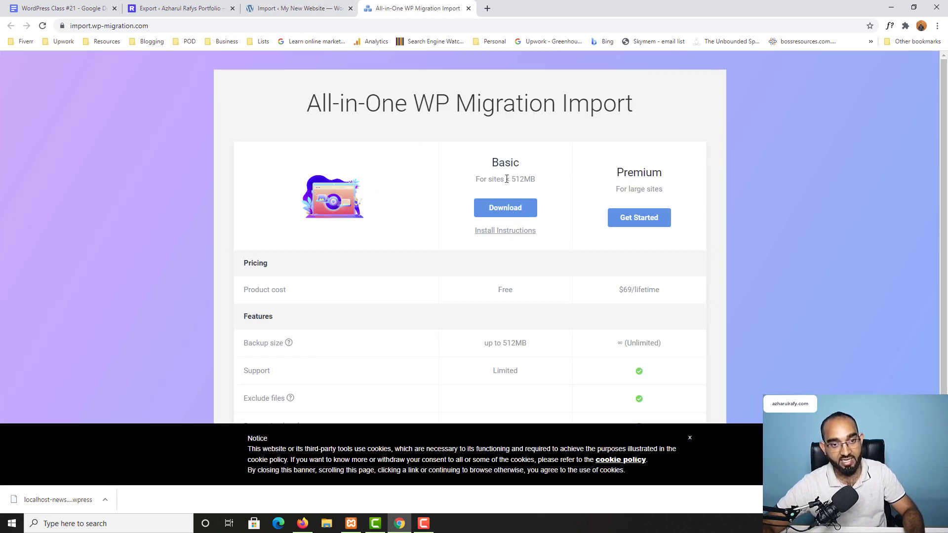
pyautogui.scroll(-1, 440, 264)
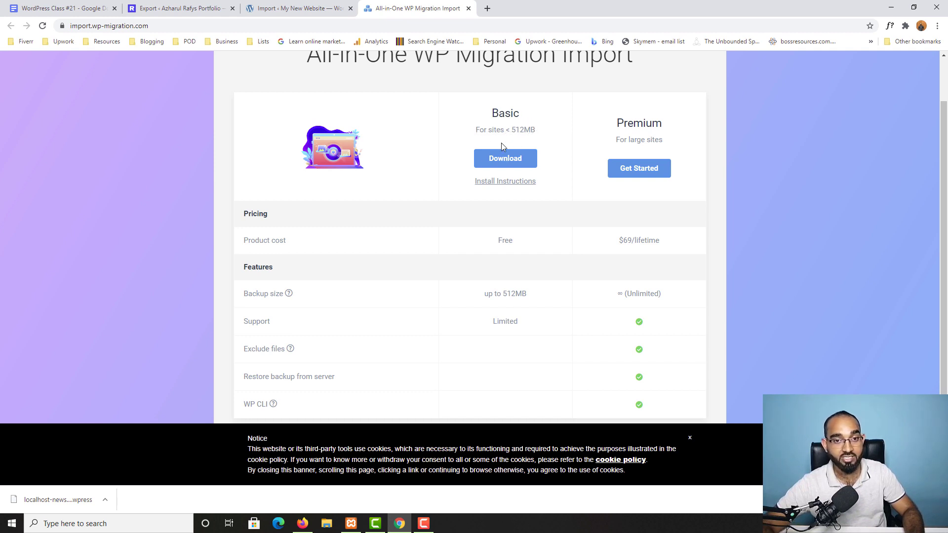
pyautogui.click(510, 164)
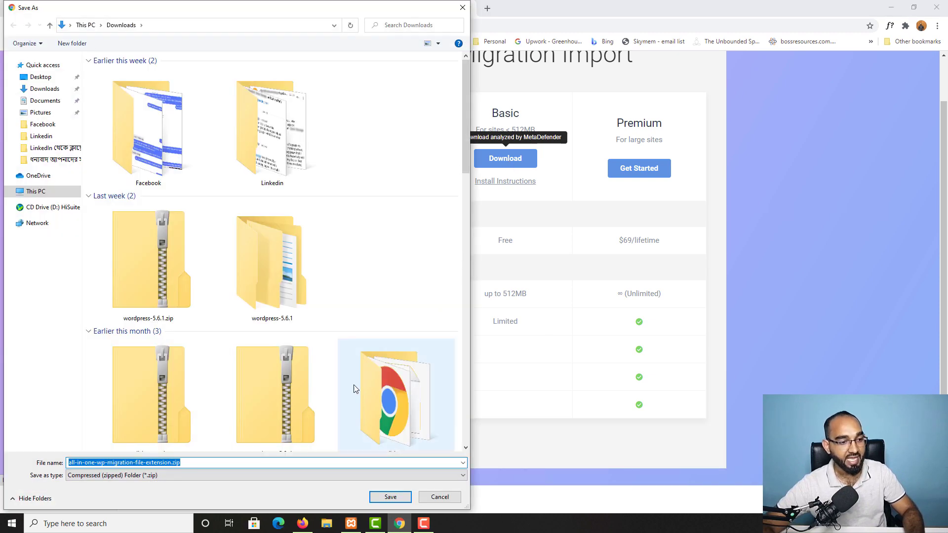
pyautogui.click(401, 497)
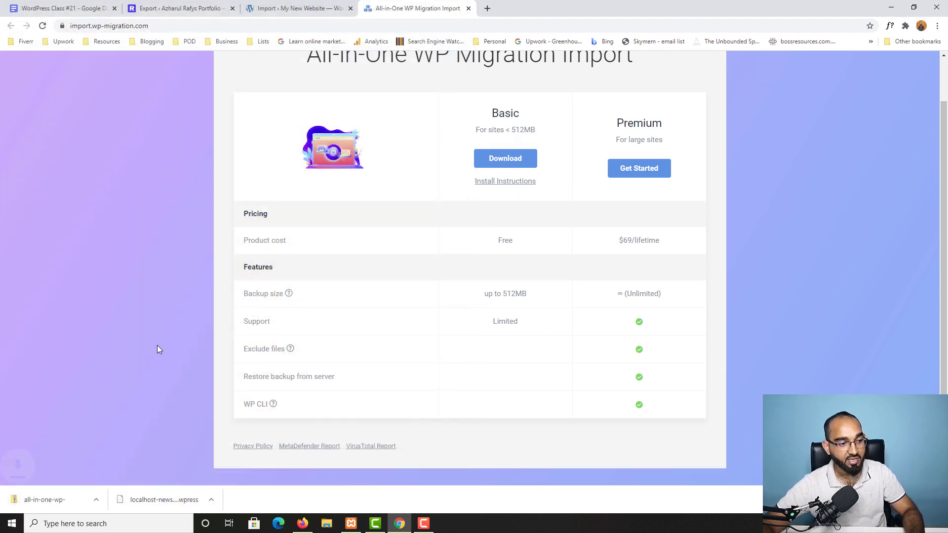
# - Upload all-in-one-wp-migration-file-extension.zip from Downloads to the live site as a plugin, and install and activate it
pyautogui.scroll(1, 442, 186)
pyautogui.click(292, 3)
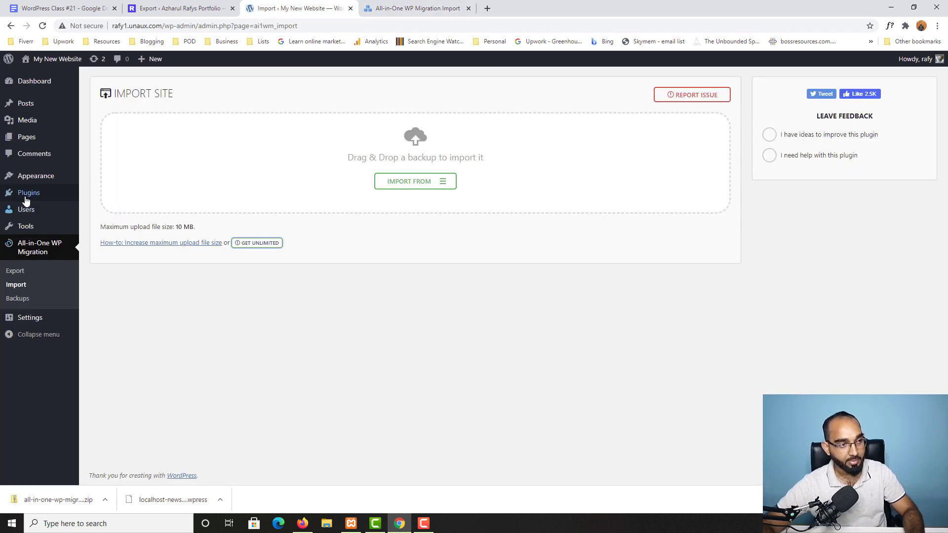
pyautogui.moveTo(34, 198)
pyautogui.click(97, 209)
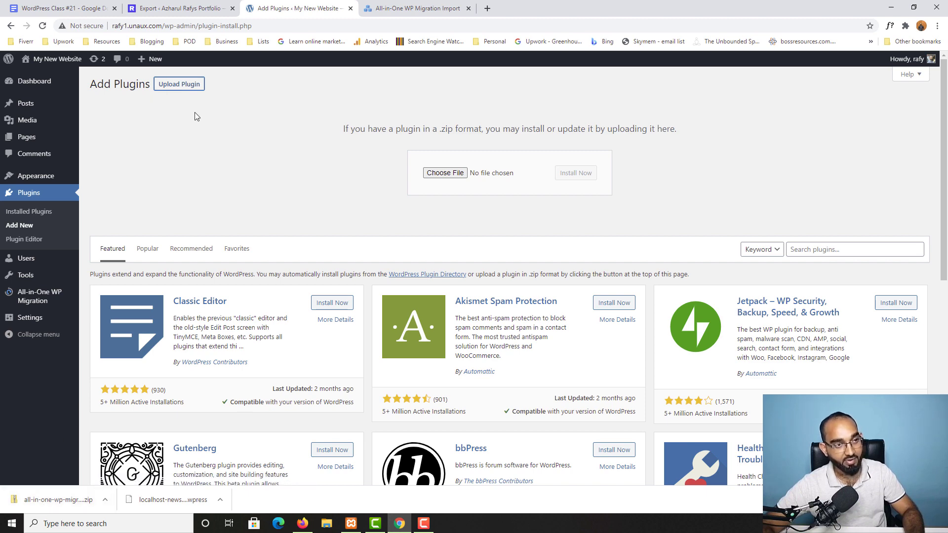
pyautogui.click(453, 176)
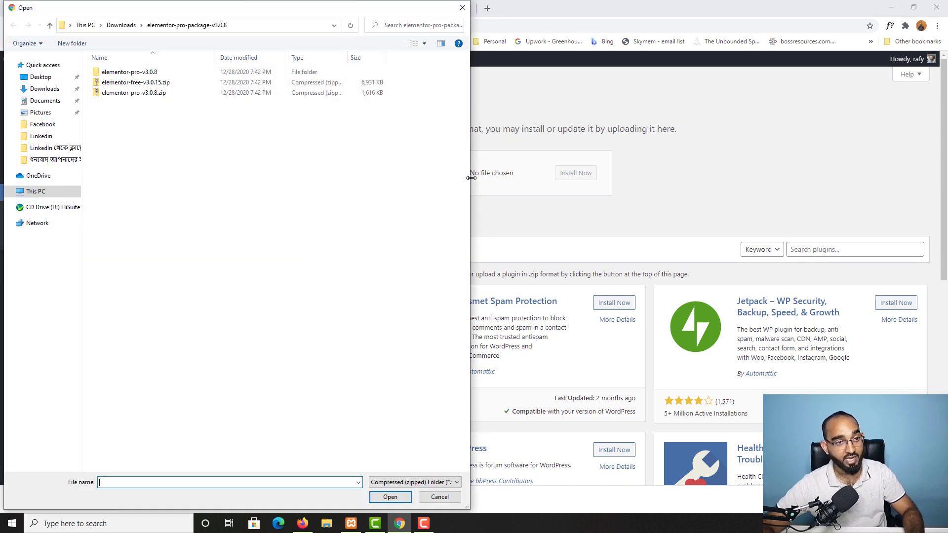
pyautogui.click(44, 90)
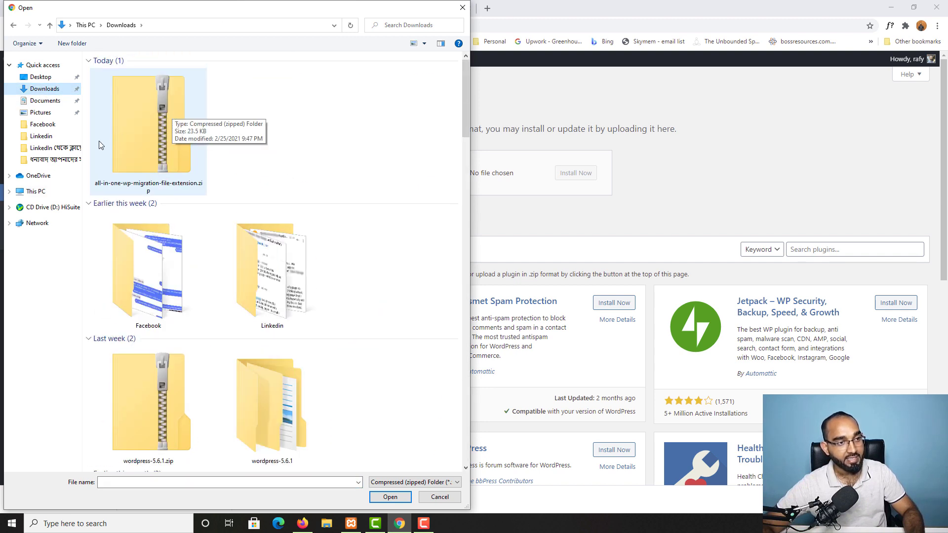
pyautogui.click(163, 109)
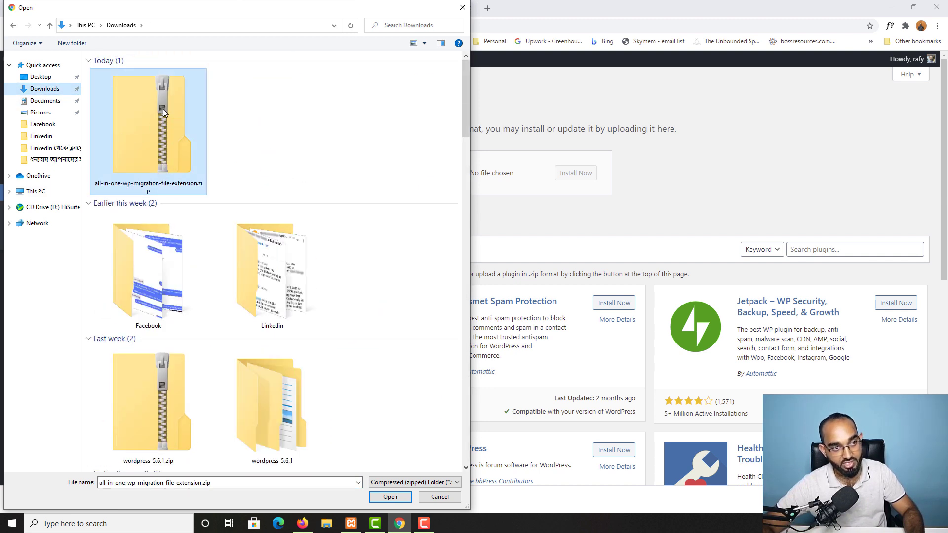
pyautogui.click(389, 498)
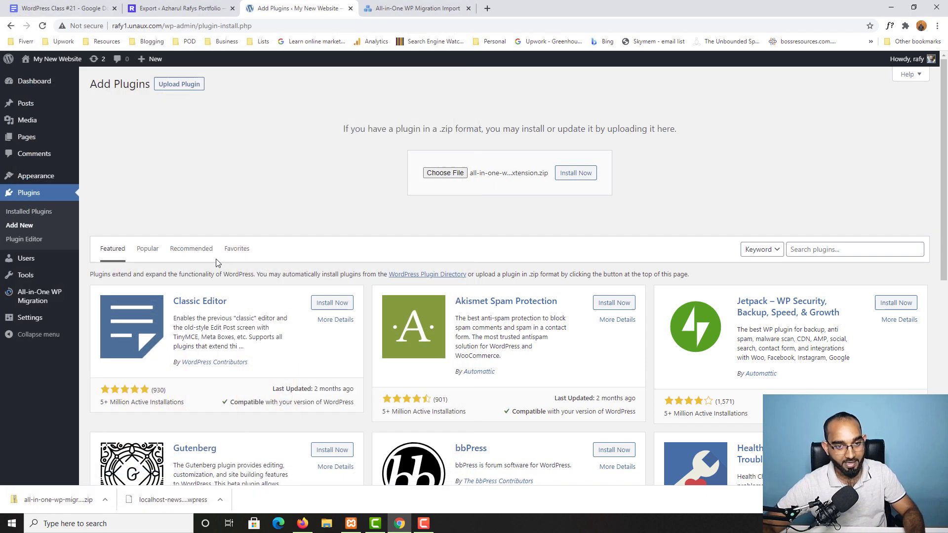
pyautogui.click(575, 179)
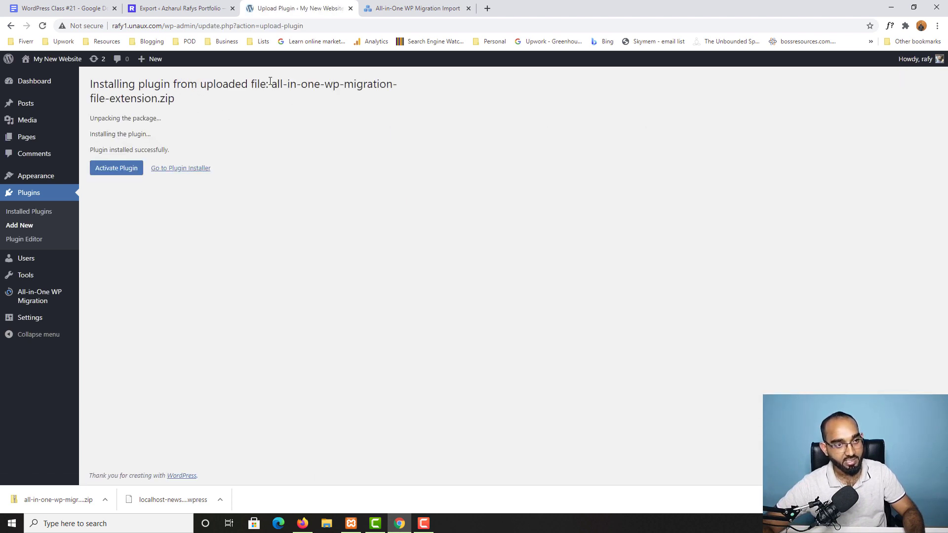
pyautogui.click(111, 173)
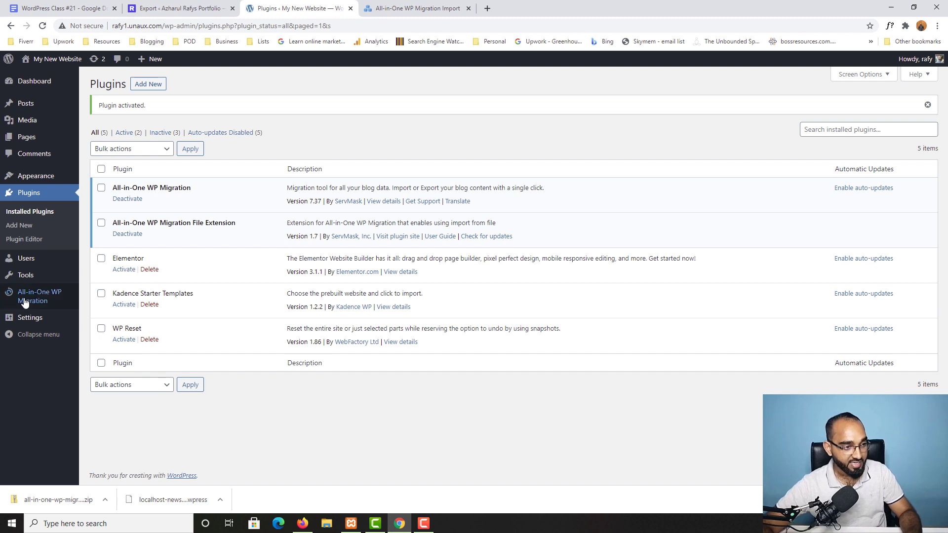
# - Import the local site's exported .wpress backup into the live site with All-in-One WP Migration, accepting the overwrite, and finish the import
pyautogui.moveTo(38, 301)
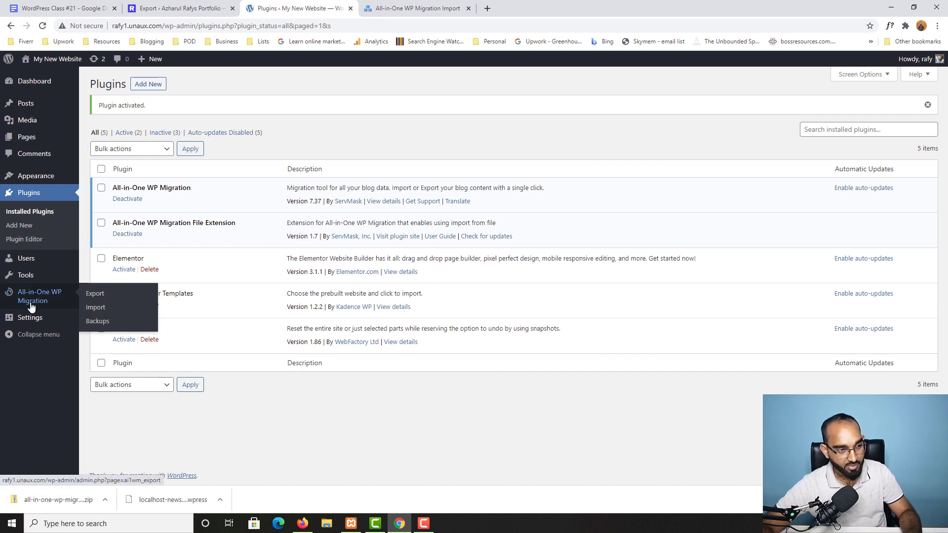
pyautogui.click(97, 308)
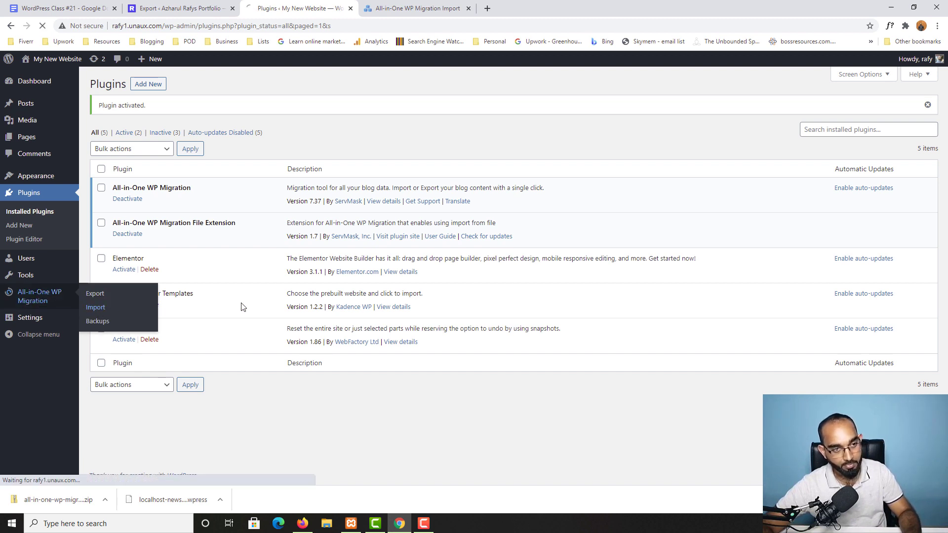
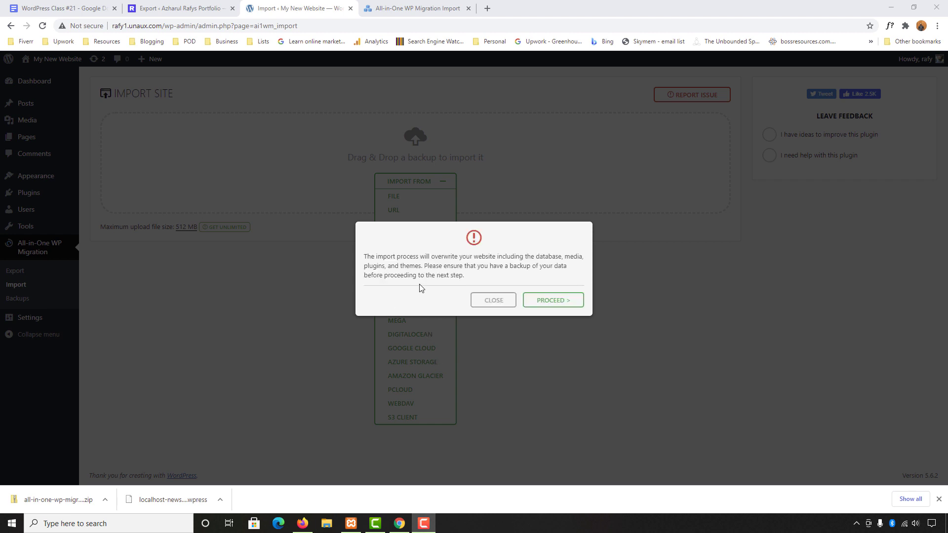
pyautogui.click(561, 306)
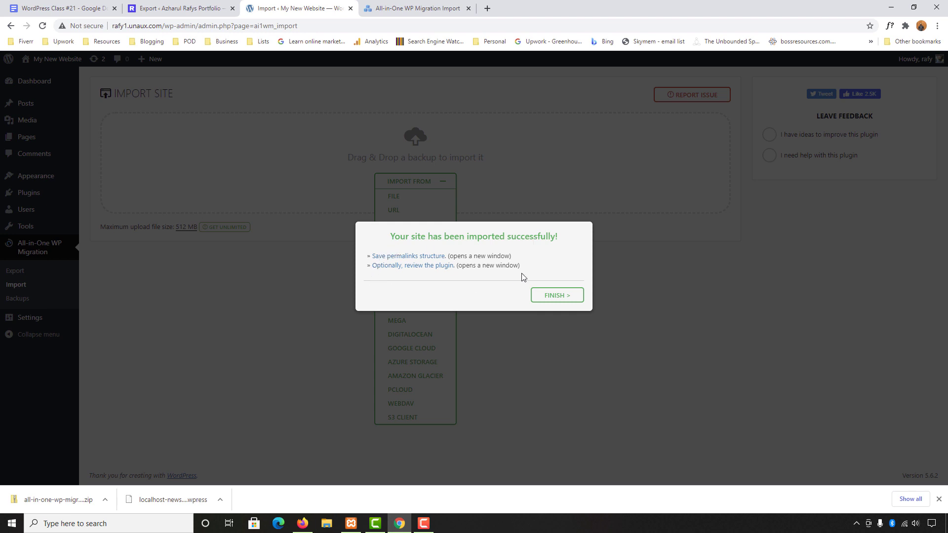
pyautogui.click(557, 299)
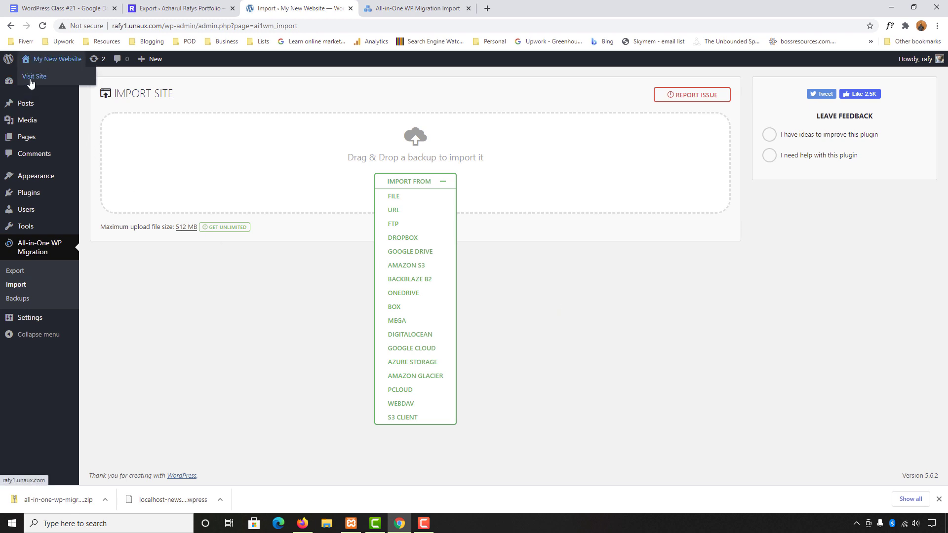
# - Open the live site's front end in a new tab and look through the imported homepage
pyautogui.rightClick(34, 76)
pyautogui.click(50, 86)
pyautogui.click(415, 4)
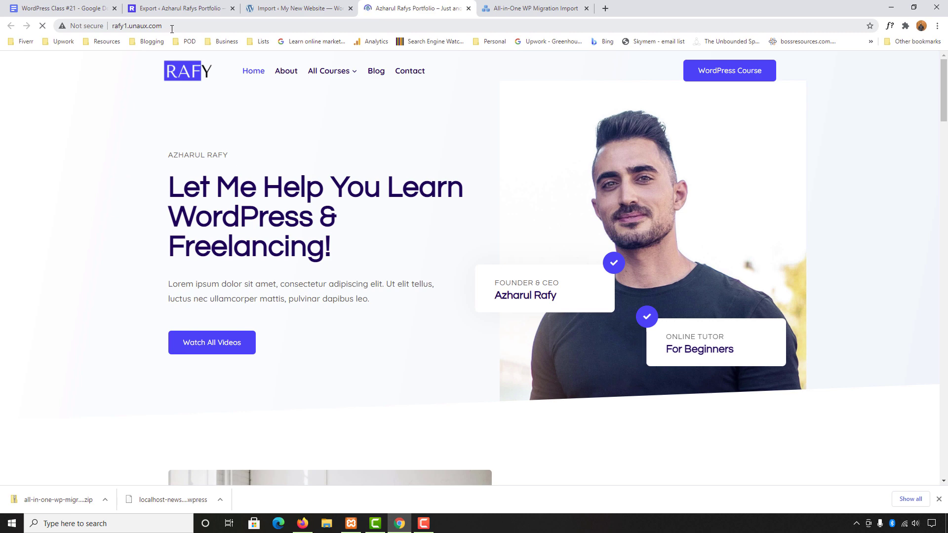
pyautogui.scroll(-20, 87, 335)
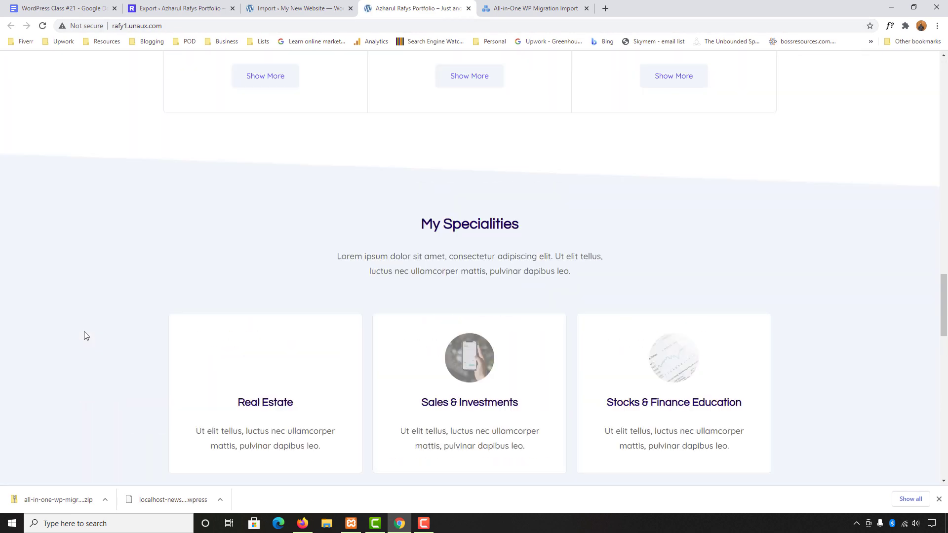
pyautogui.scroll(8, 87, 335)
# - Compare the localhost site's homepage with the live homepage, and return to the WordPress Class #21 document in Google Docs
pyautogui.click(158, 7)
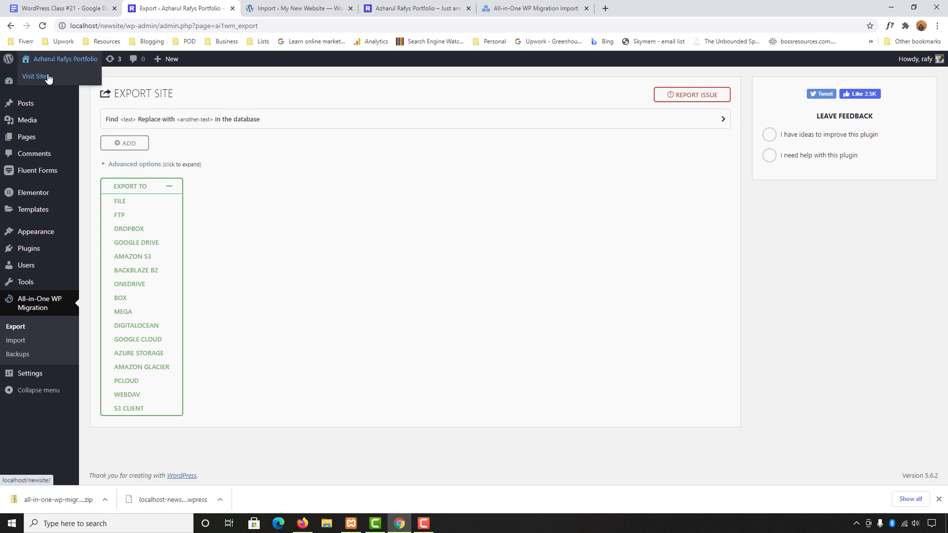
pyautogui.click(37, 77)
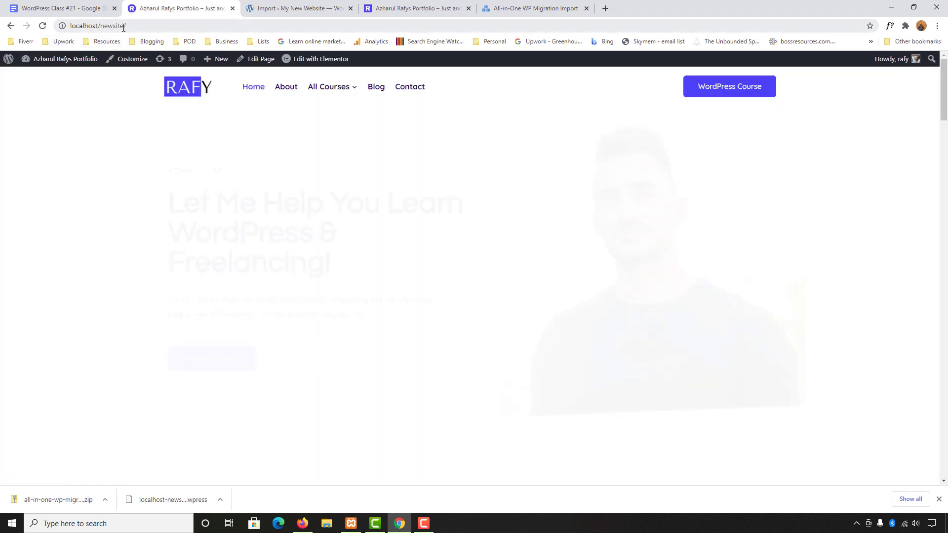
pyautogui.click(415, 8)
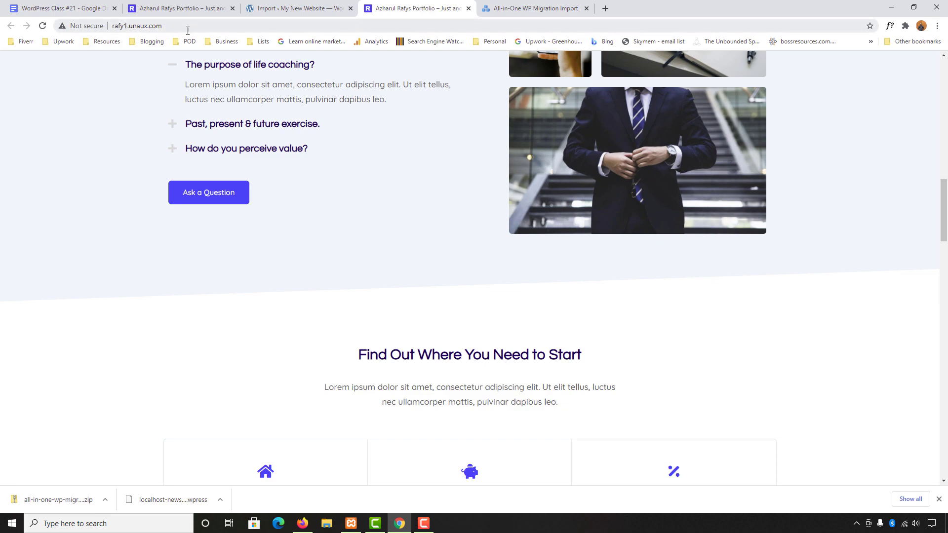
pyautogui.scroll(-20, 10, 390)
pyautogui.scroll(20, 11, 399)
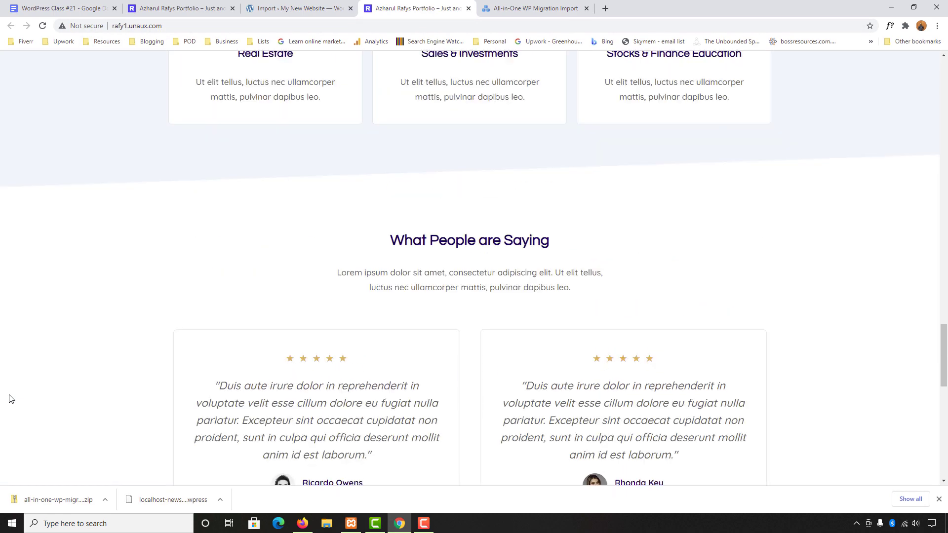
pyautogui.scroll(8, 59, 422)
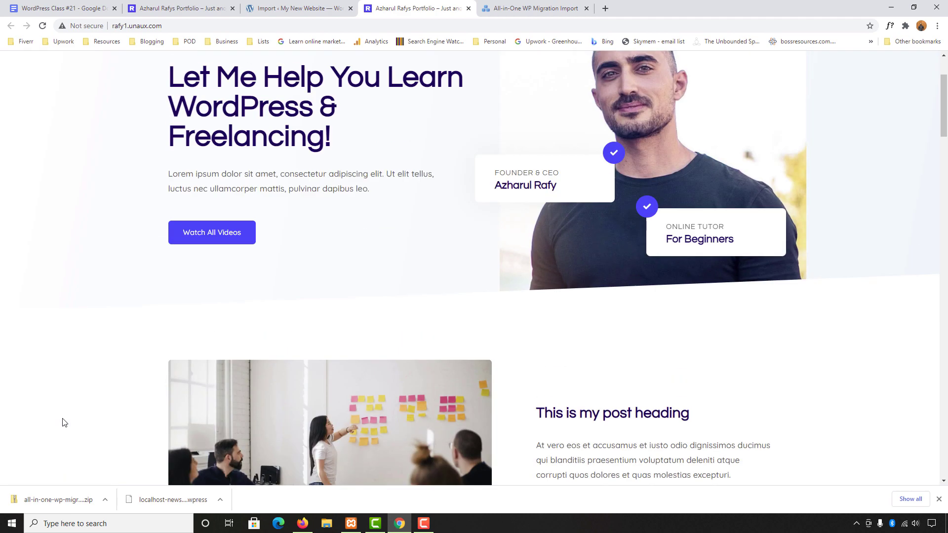
pyautogui.click(55, 4)
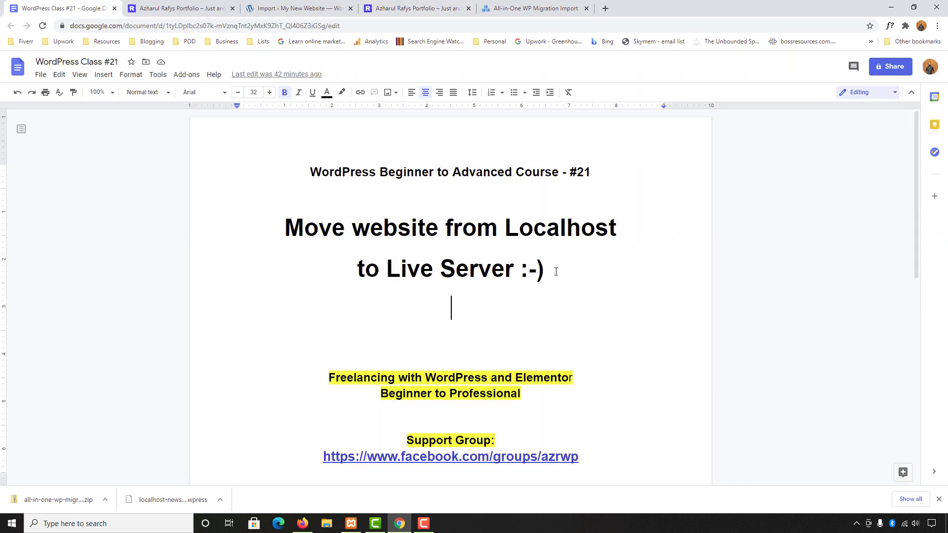